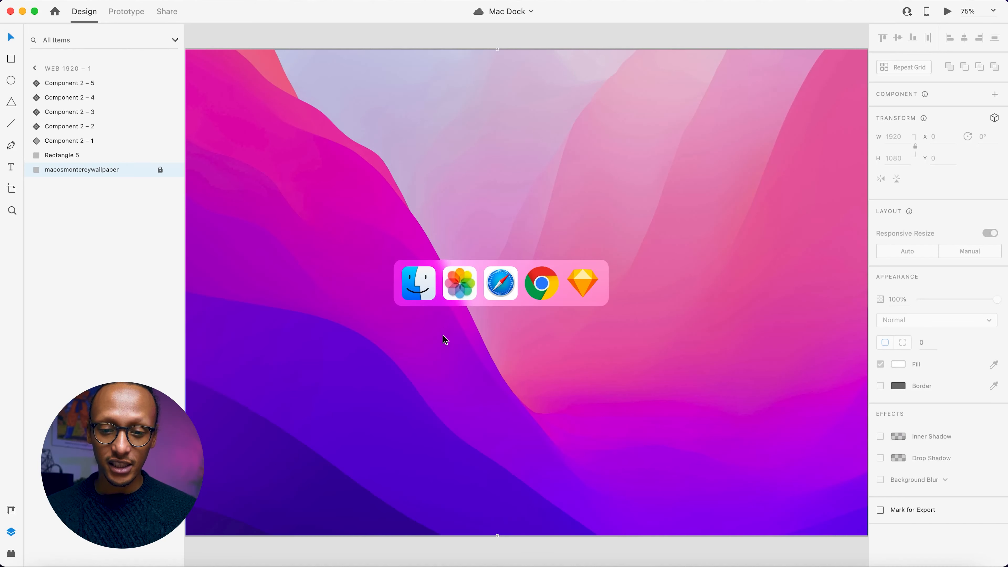
Preview the Mac Dock prototype in full screen, and close the preview.
scroll(476, 360, up, 5)
scroll(475, 360, down, 3)
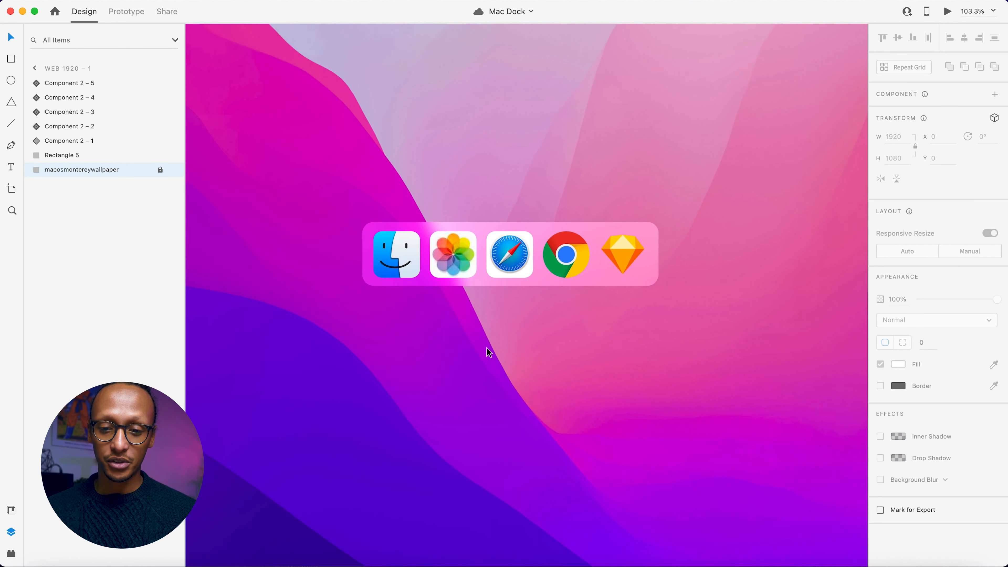
scroll(513, 304, up, 3)
click(946, 13)
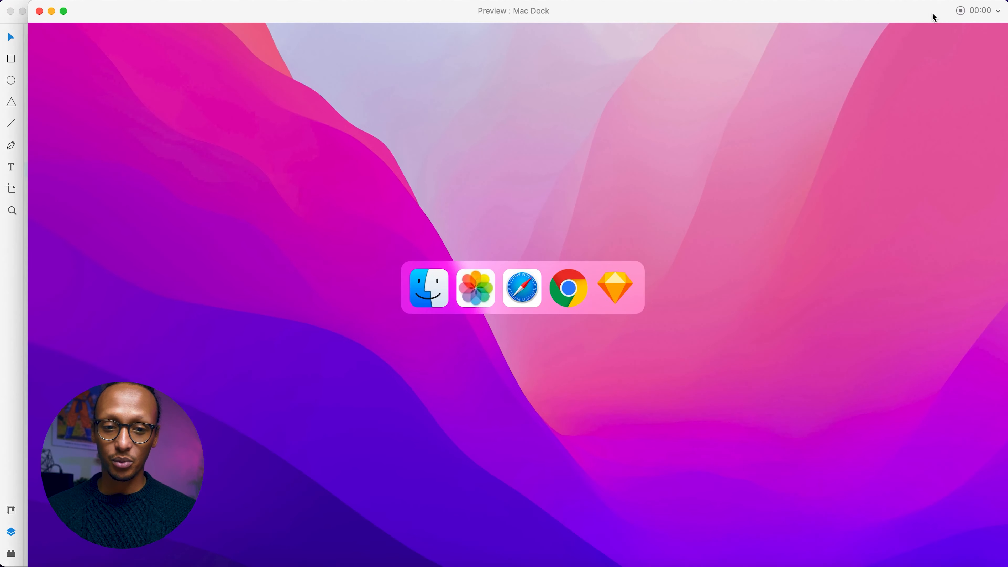
click(64, 11)
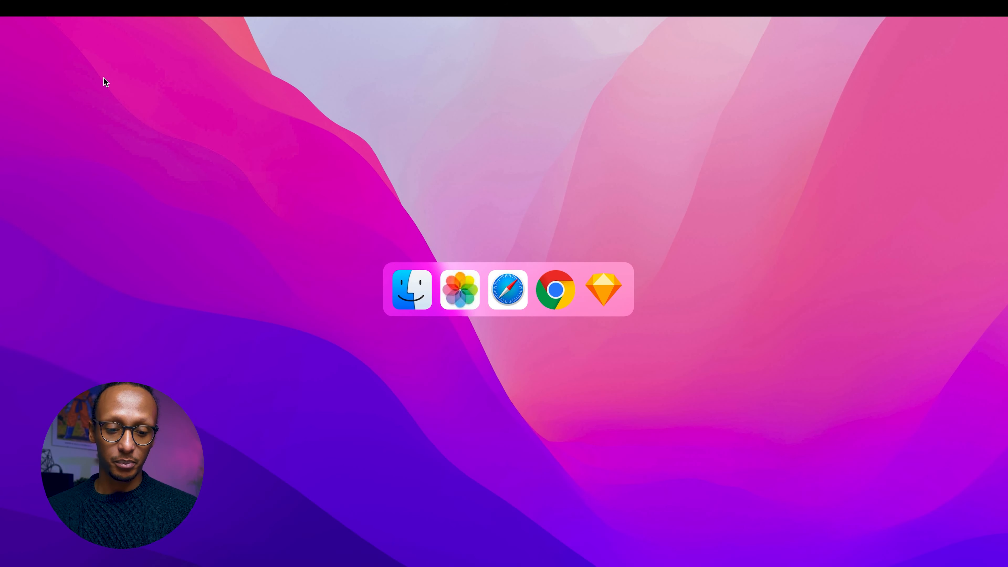
key(Escape)
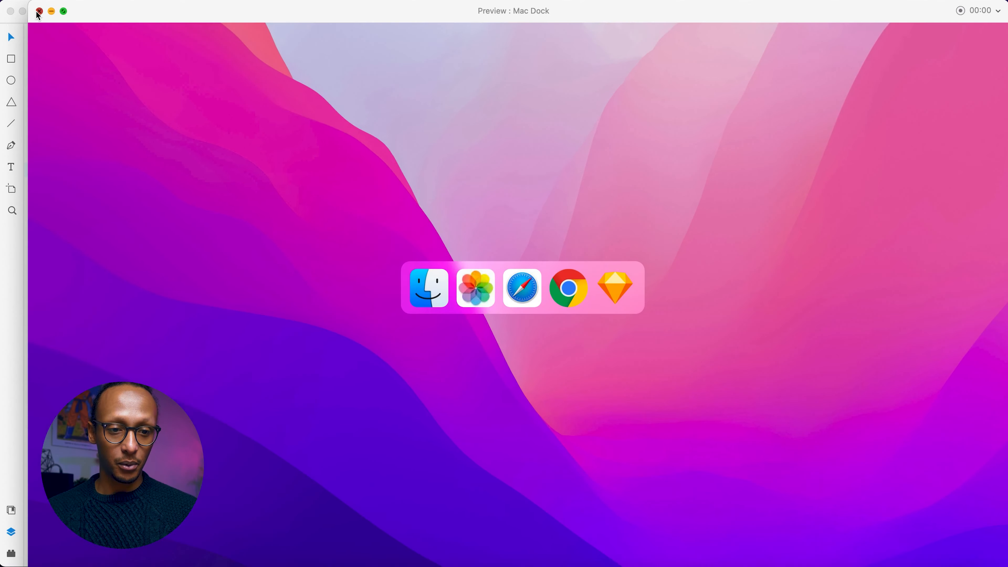
click(38, 10)
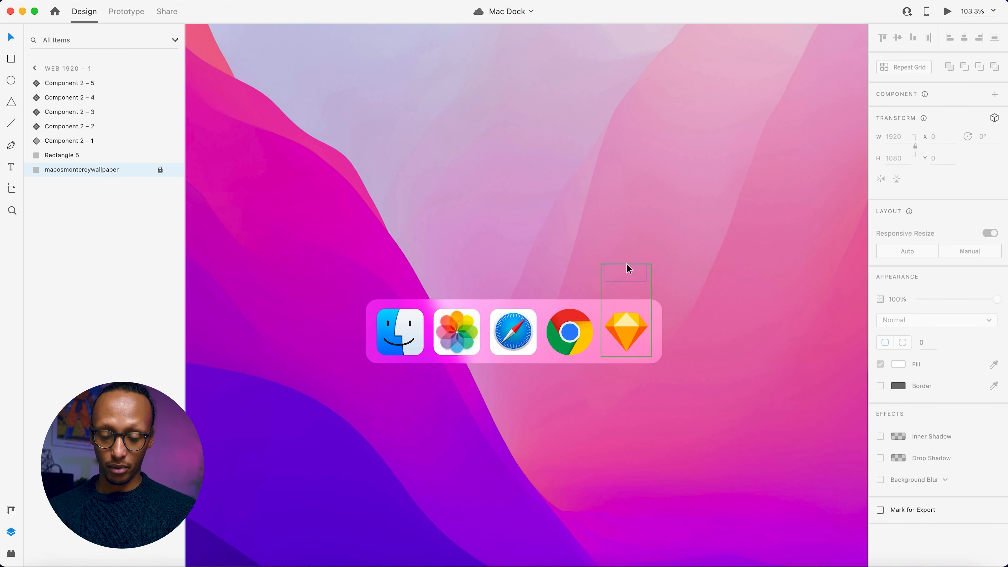
Duplicate the Chrome icon component twice and place both copies side by side, just outside the dock past the Sketch icon.
scroll(630, 378, right, 5)
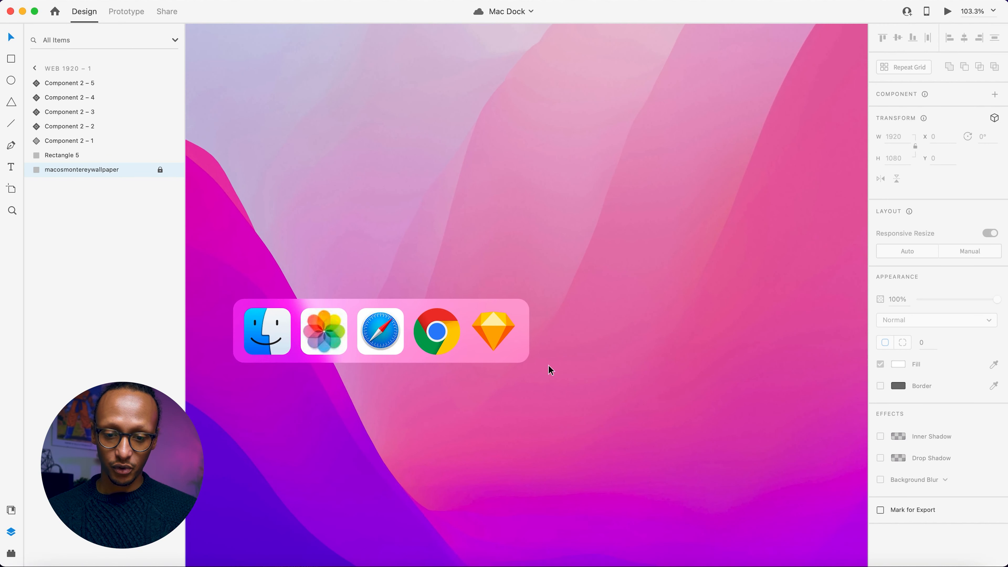
click(444, 327)
drag(444, 327, 645, 335)
click(604, 340)
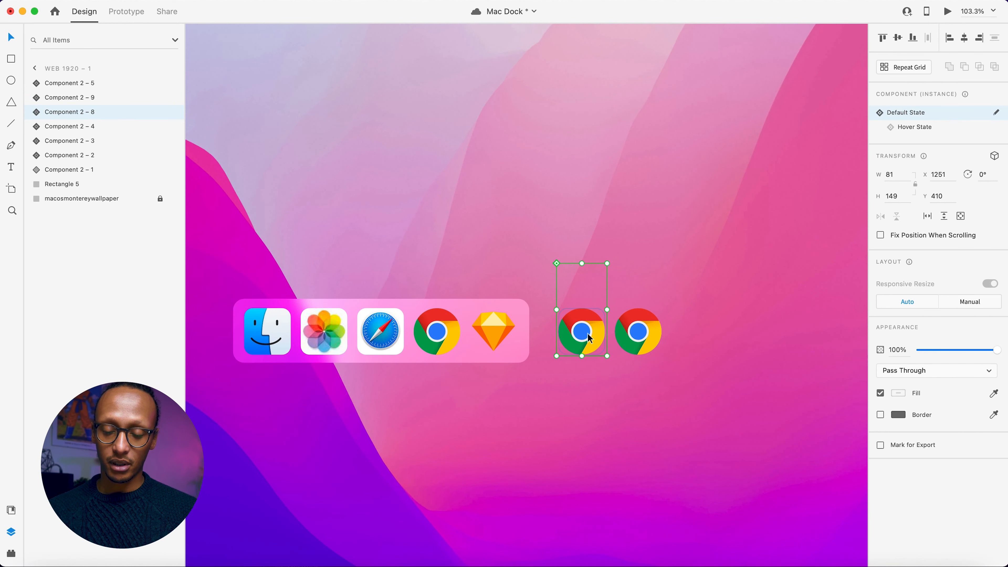
Replace the App Icon image in the first Chrome copy's default state with figma.jpg from the Mac Icons folder.
scroll(588, 331, up, 5)
scroll(556, 324, right, 3)
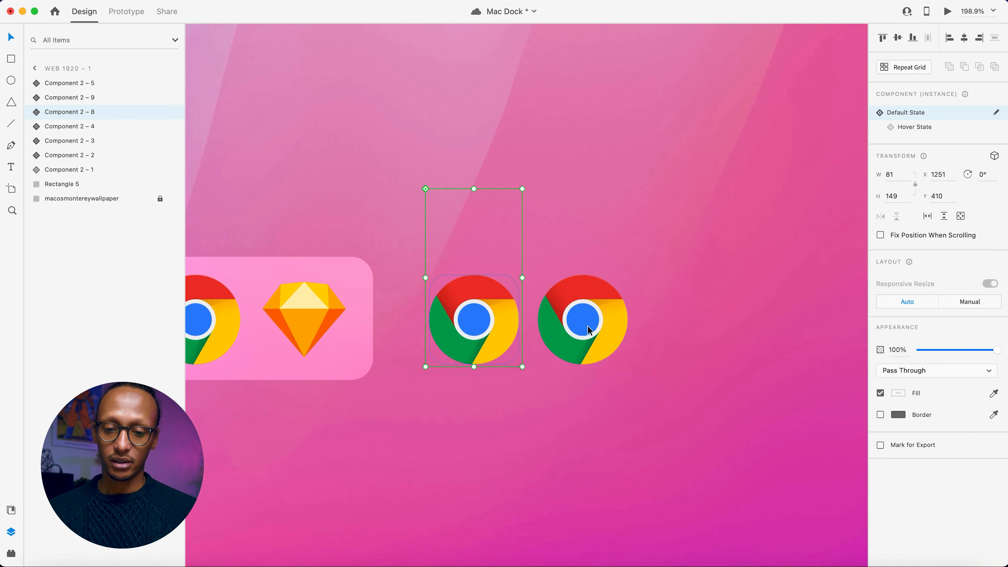
double_click(468, 324)
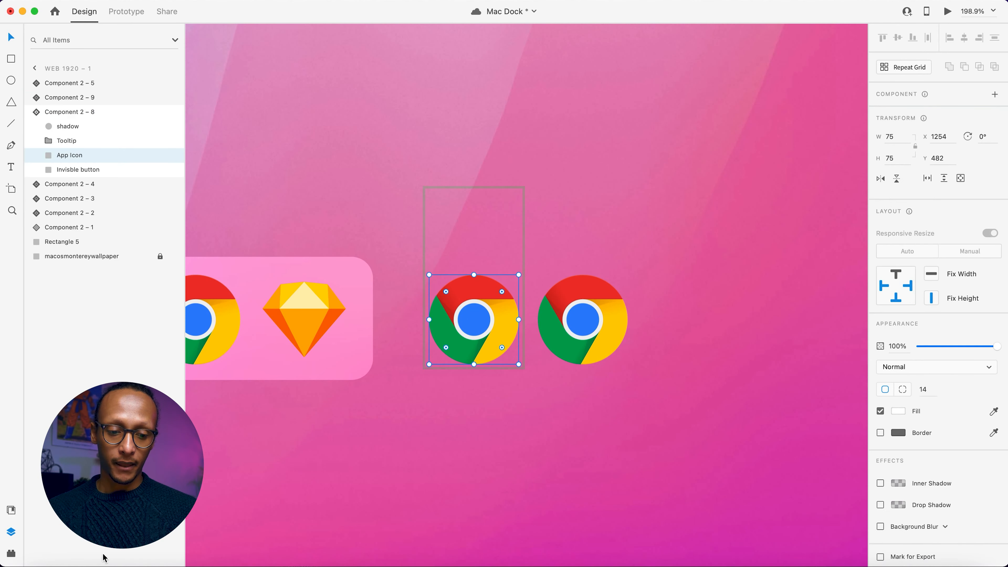
click(294, 479)
click(42, 564)
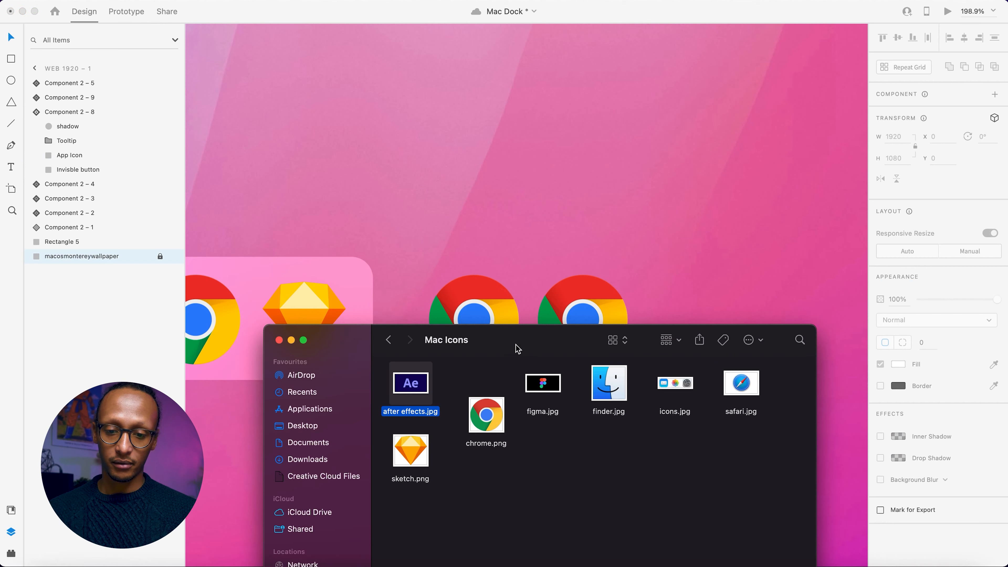
drag(536, 378, 464, 296)
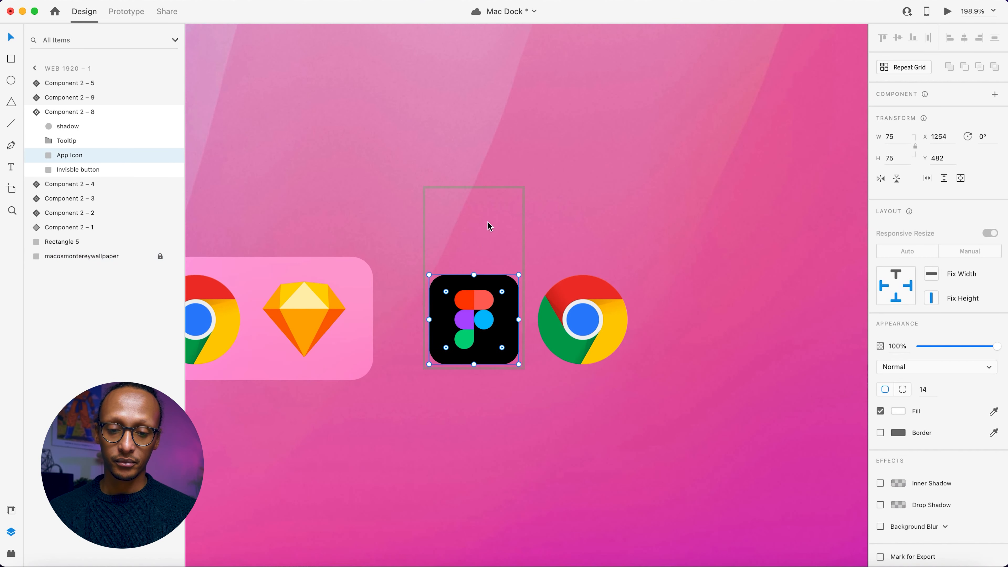
Reveal the first copy's default-state tooltip at 100% opacity and change its text to Figma.
click(478, 208)
key(0)
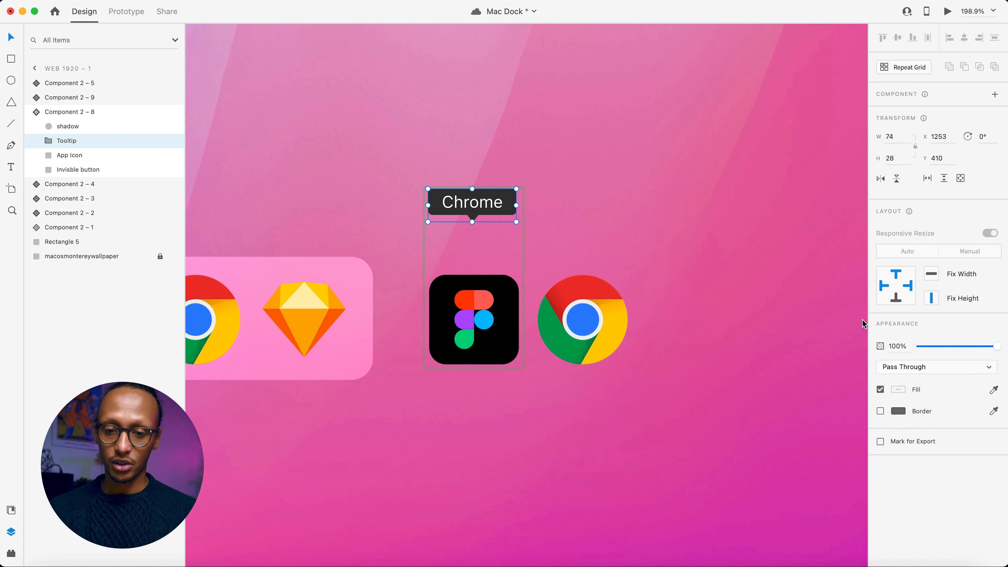
double_click(485, 204)
double_click(484, 202)
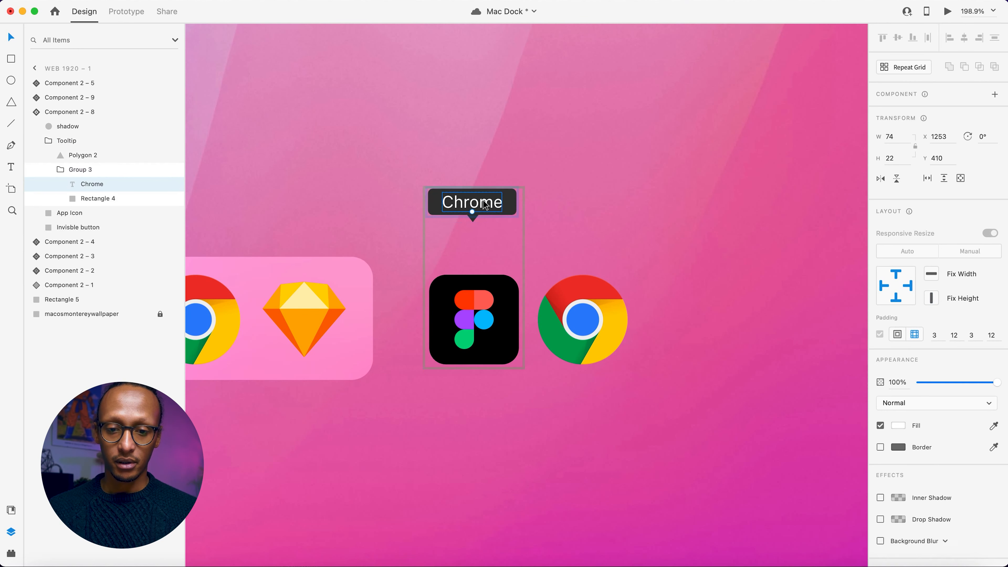
double_click(483, 200)
text(Figma)
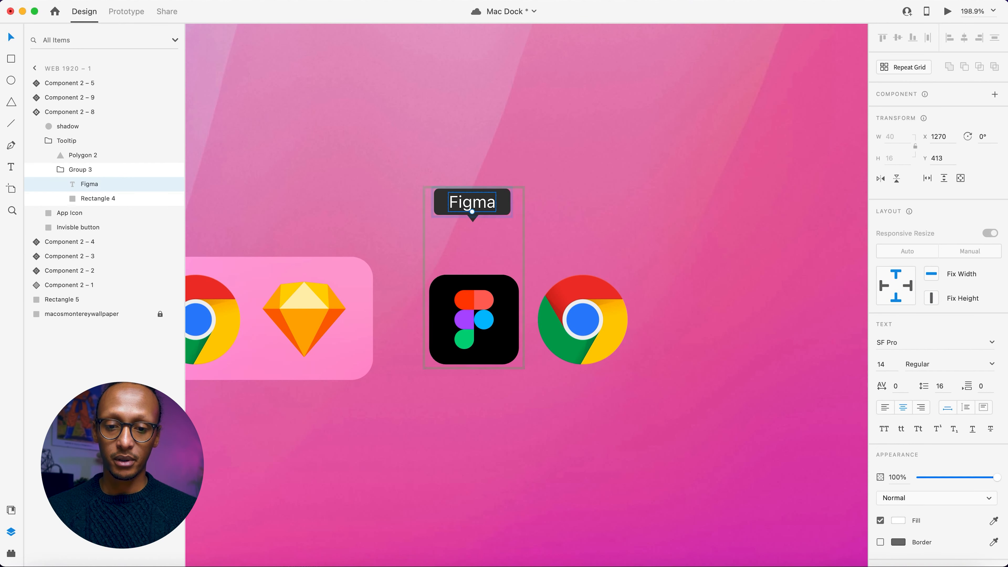
Make the Figma tooltip group fully transparent in the default state.
click(478, 316)
click(477, 205)
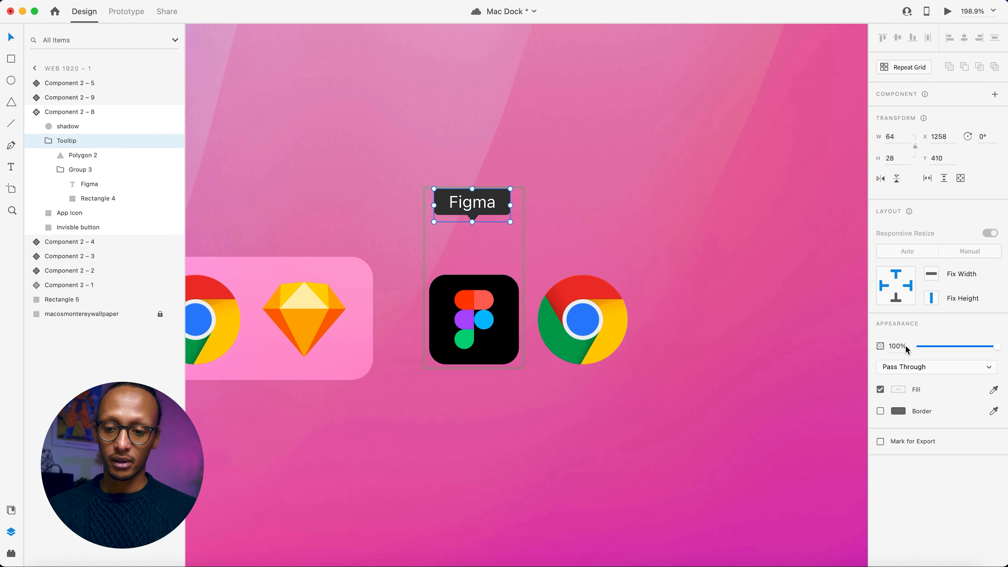
drag(925, 347, 914, 347)
click(443, 404)
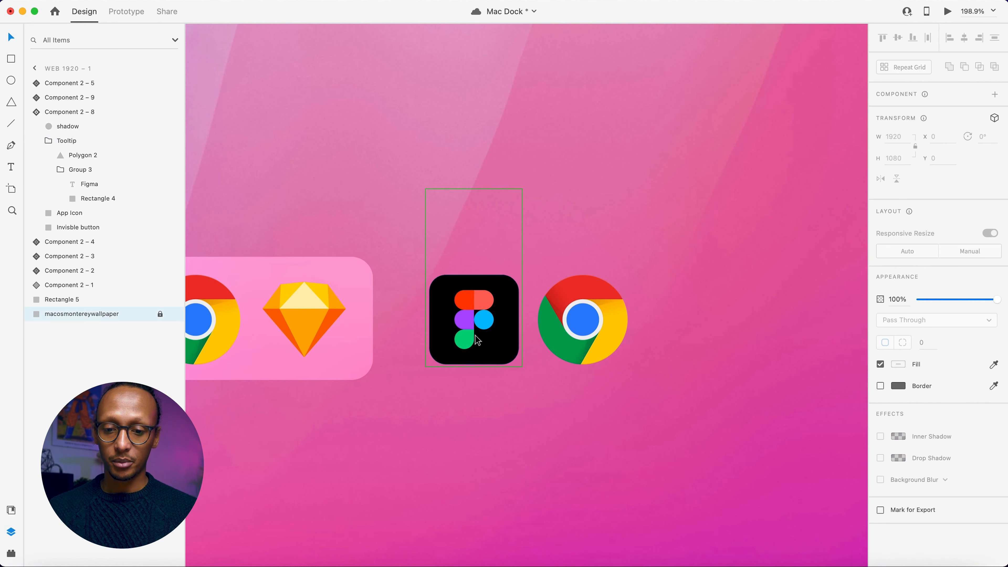
Switch the Figma component to its Hover State and change the tooltip text to Figma.
click(474, 339)
click(917, 133)
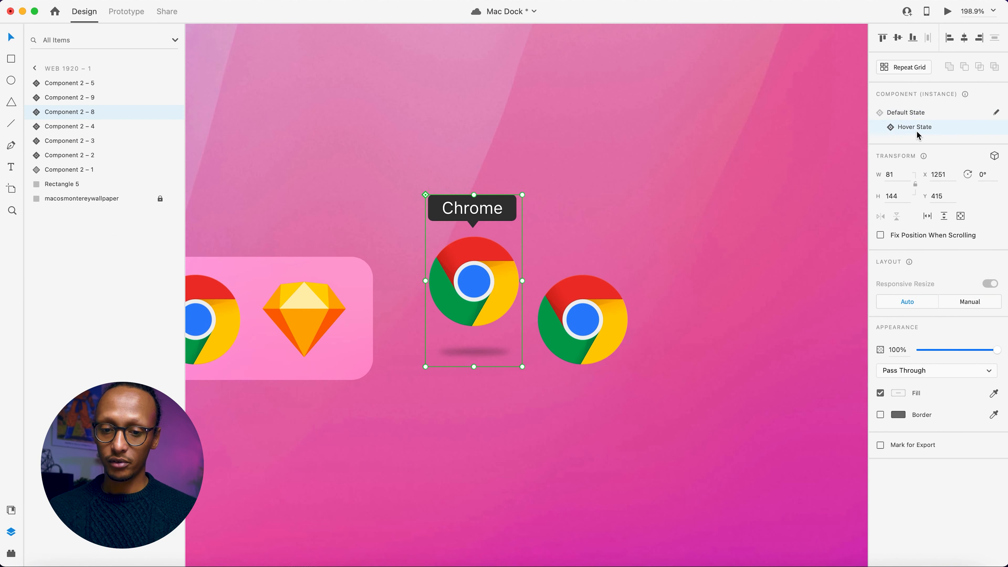
double_click(468, 215)
double_click(468, 215)
double_click(468, 215)
double_click(467, 215)
text(Figma)
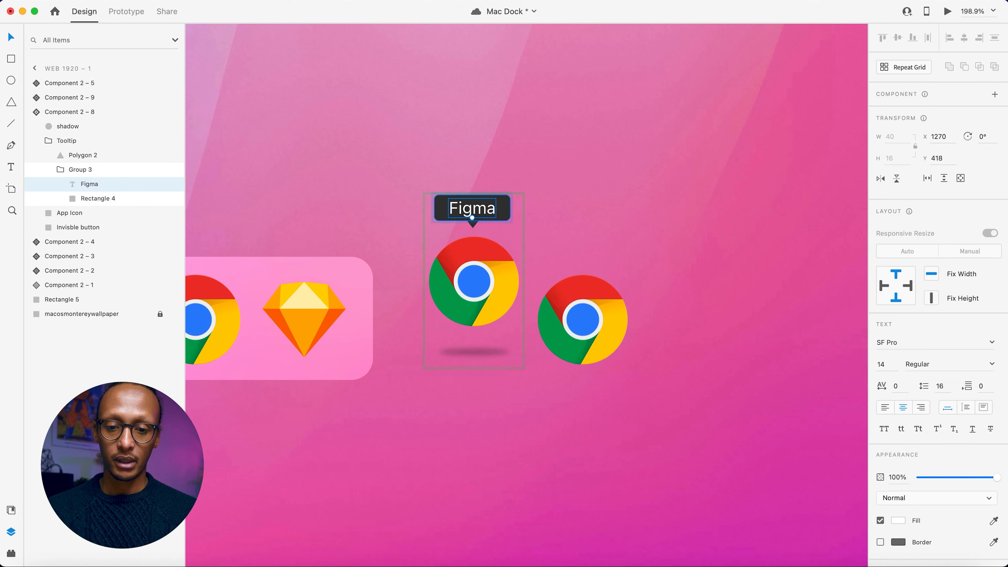
Replace the hover-state icon of the Figma component with figma.jpg and return the component to its Default State.
click(41, 562)
drag(551, 381, 482, 298)
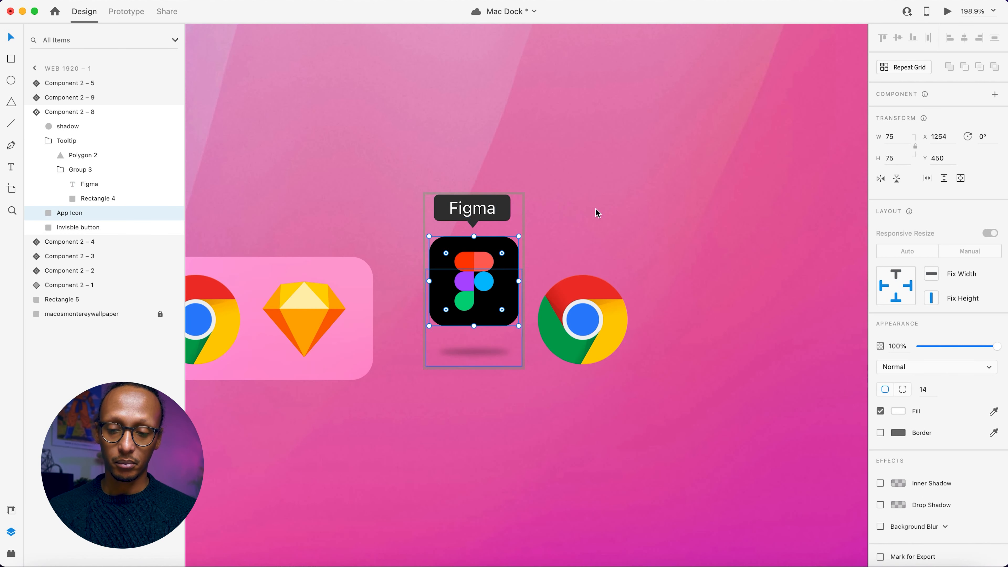
key(Escape)
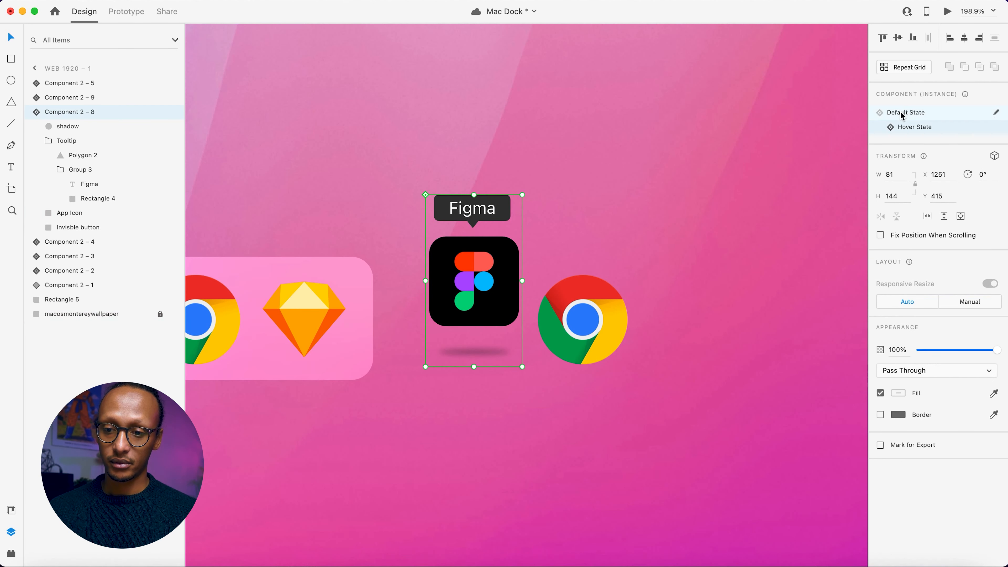
click(902, 116)
Replace the remaining Chrome copy's default-state icon with after effects.jpg from the Mac Icons folder.
scroll(659, 259, right, 5)
click(488, 329)
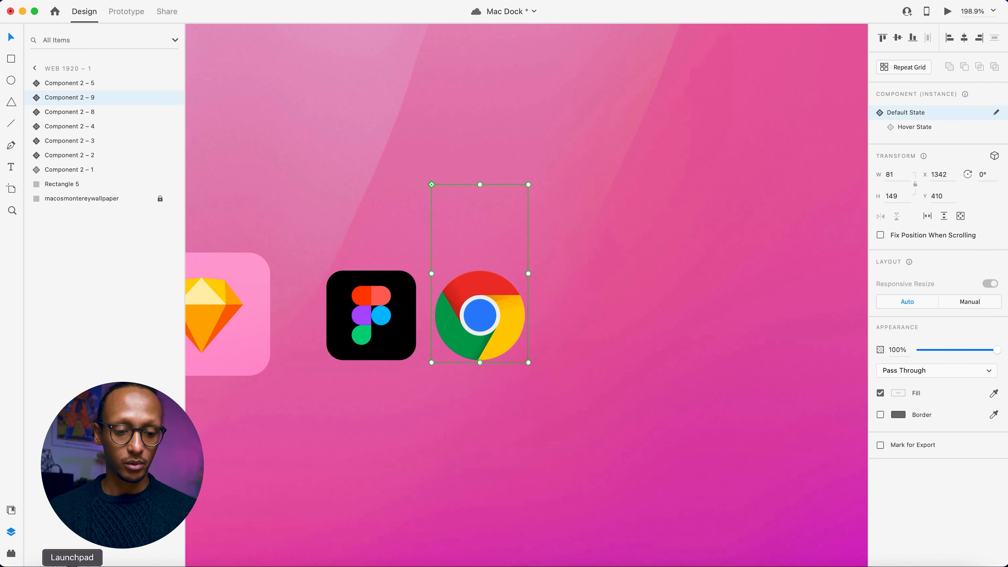
click(40, 565)
drag(407, 387, 458, 322)
click(472, 306)
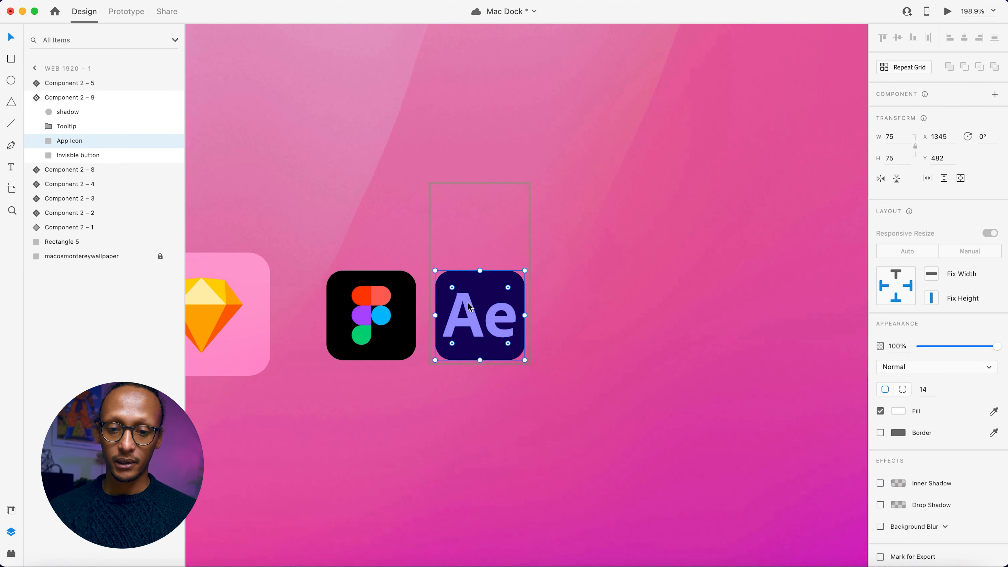
Raise the After Effects component's default-state tooltip opacity to 96% and change its text to After Effects.
double_click(483, 208)
drag(945, 348, 994, 346)
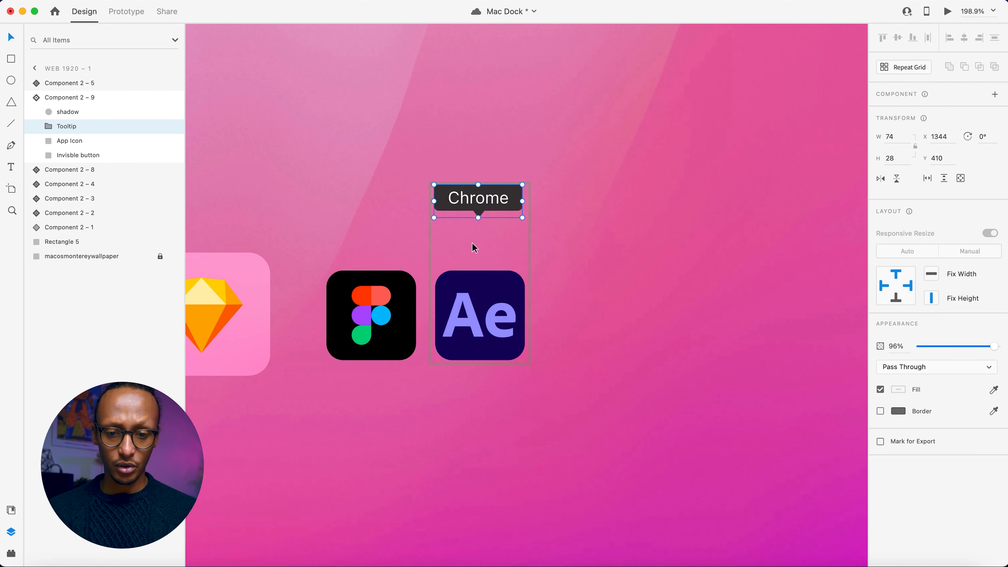
double_click(473, 197)
double_click(469, 200)
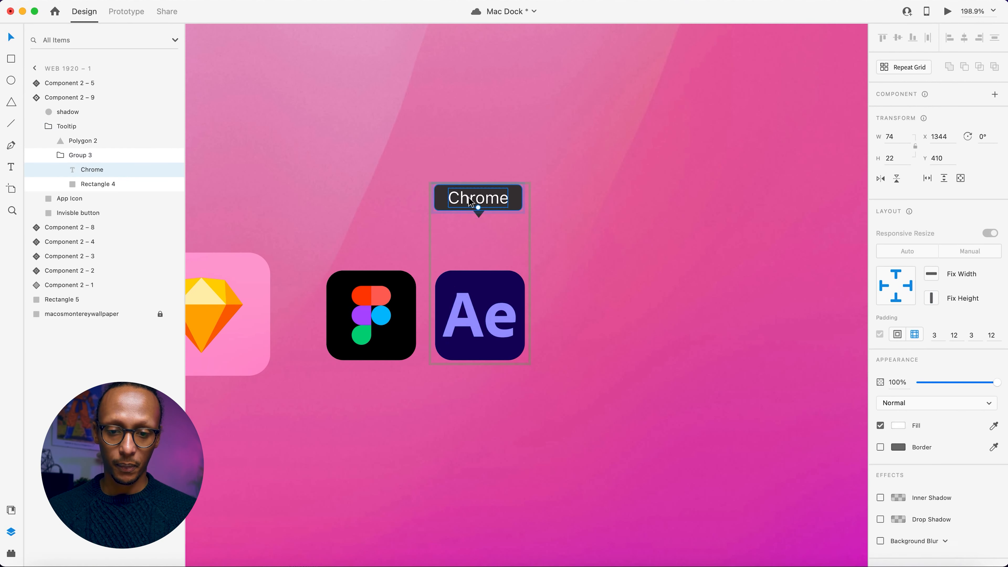
double_click(469, 201)
text(After Effecs)
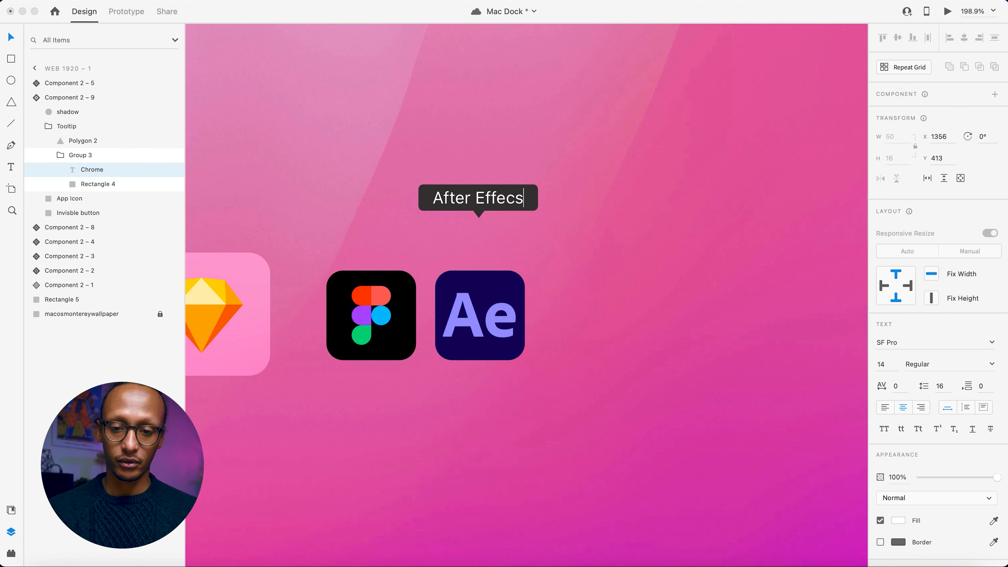
key(BackSpace)
text(ts)
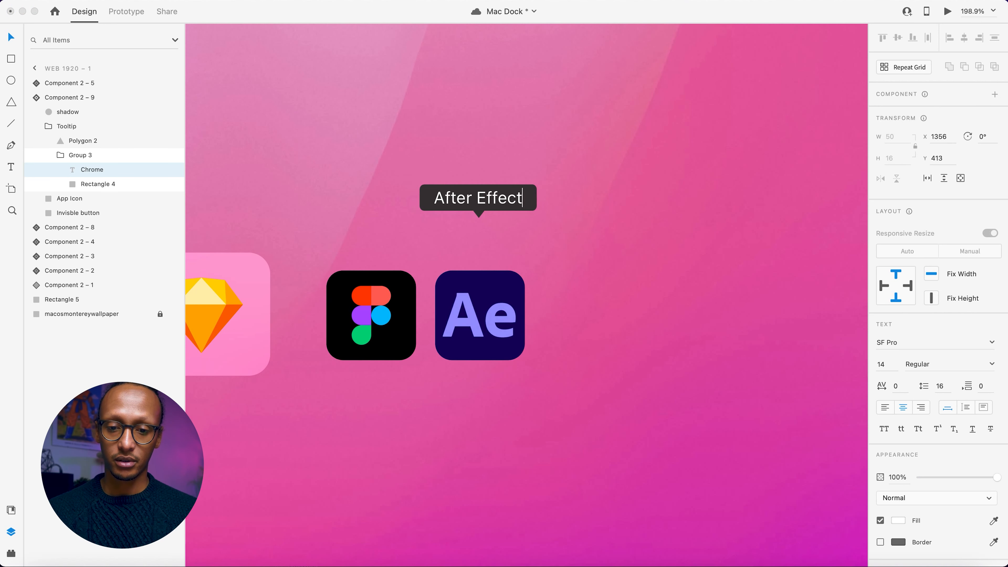
key(super+a)
key(Escape)
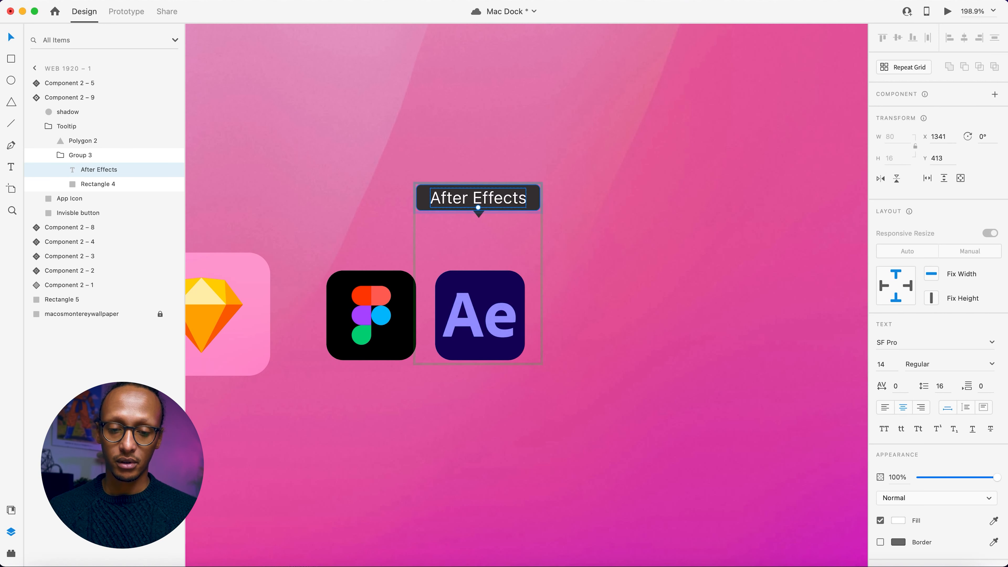
Set the After Effects tooltip group's opacity to 0% in the default state.
click(521, 270)
click(491, 216)
click(917, 347)
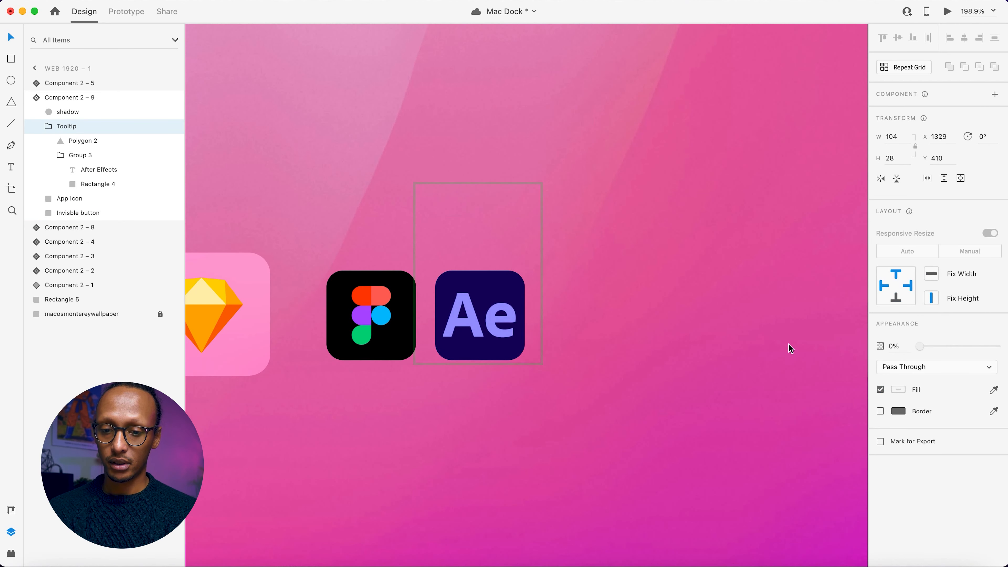
key(Escape)
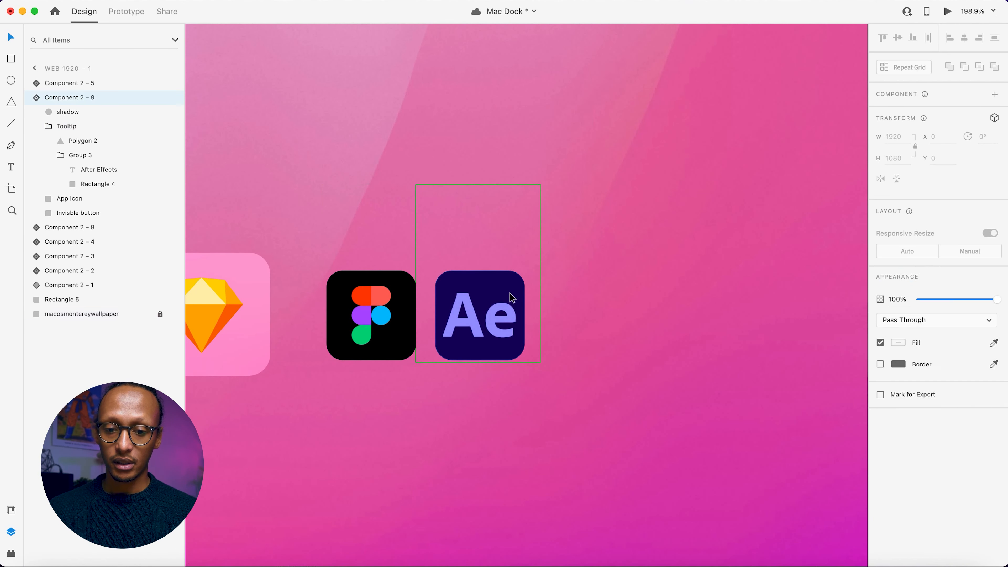
Switch the After Effects component to its Hover State and change the tooltip text to After Effects.
click(909, 127)
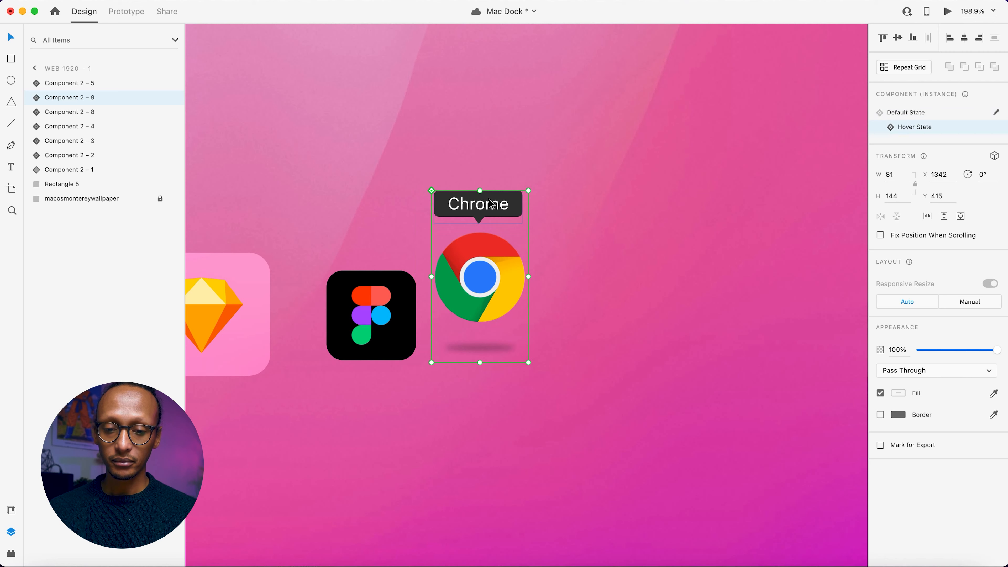
double_click(482, 206)
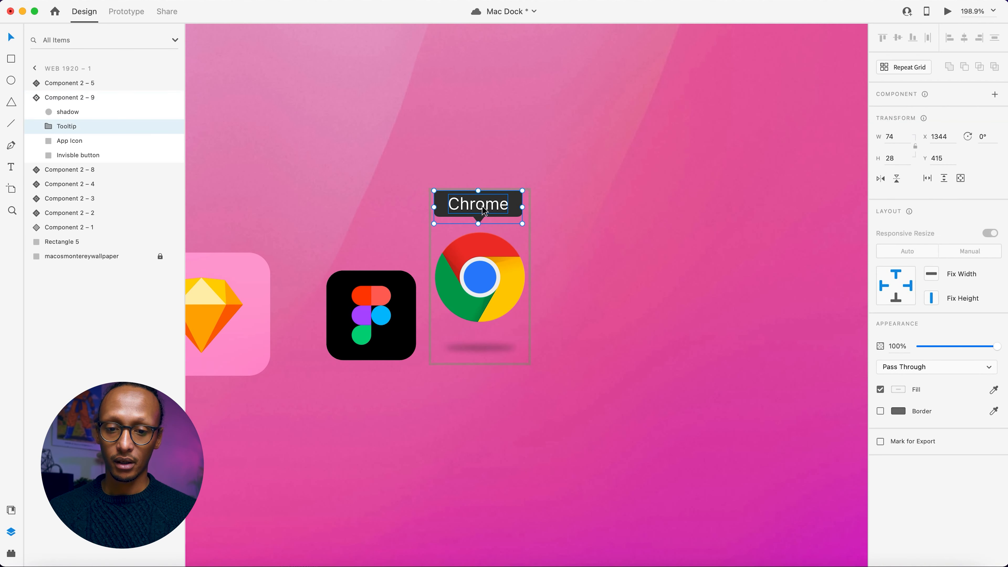
double_click(482, 207)
double_click(482, 207)
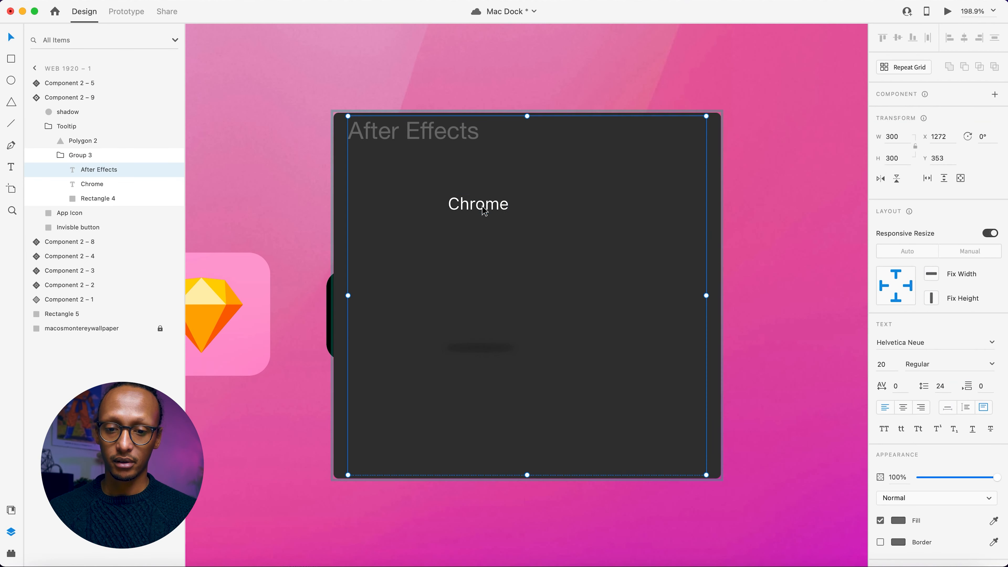
double_click(481, 207)
text(After Effects)
Replace the hover-state Chrome image of the After Effects component with after effects.jpg.
click(476, 278)
click(42, 566)
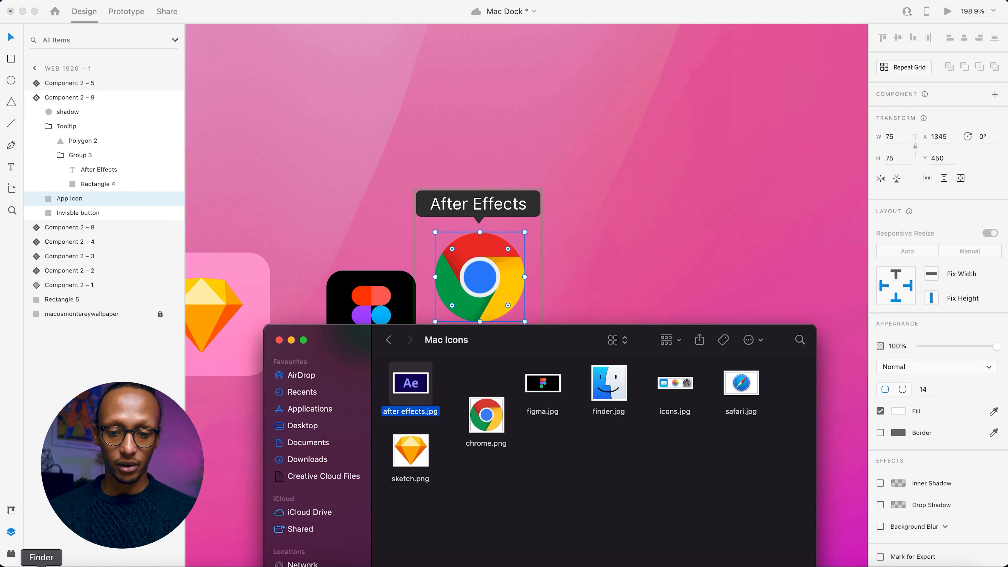
drag(409, 392, 478, 278)
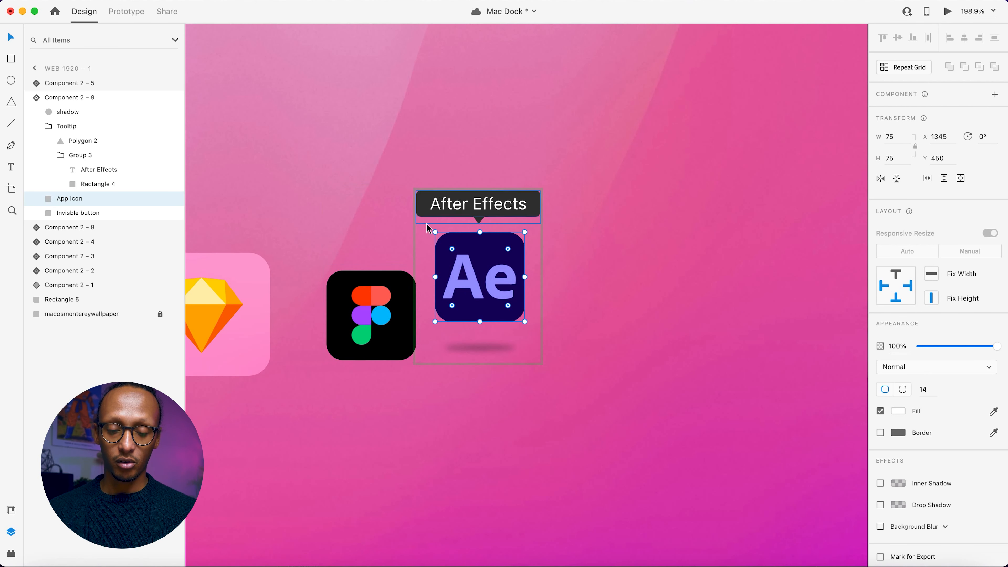
Deselect the After Effects component and preview the prototype with the two new icons.
click(214, 60)
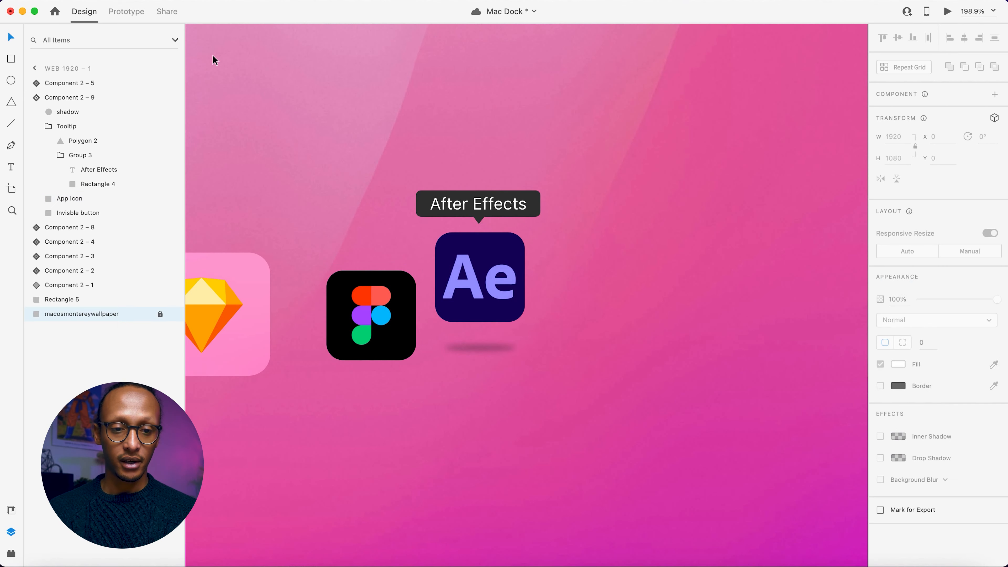
click(946, 12)
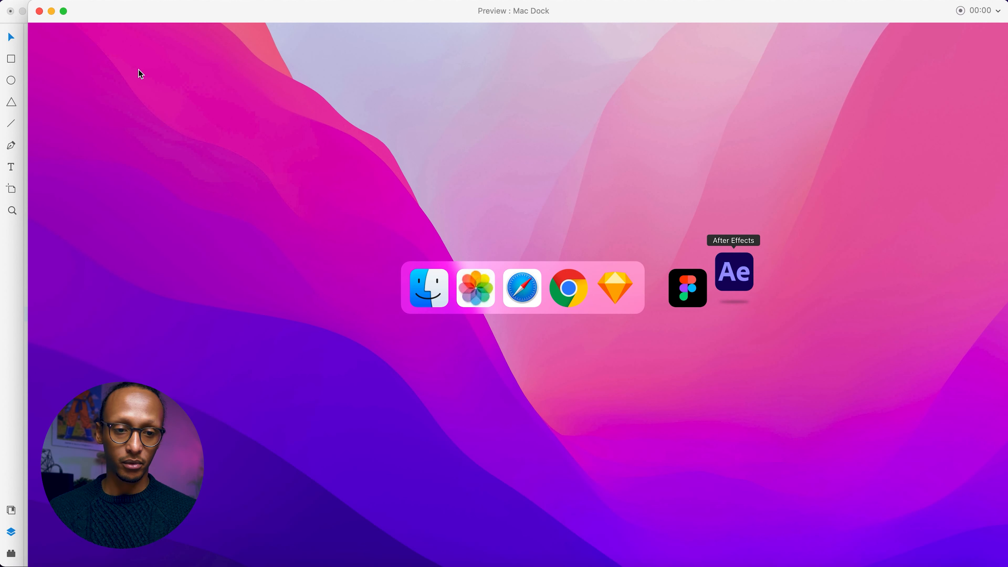
Return the After Effects component to its Default State, preview the prototype again, and deselect the component.
click(38, 11)
click(516, 222)
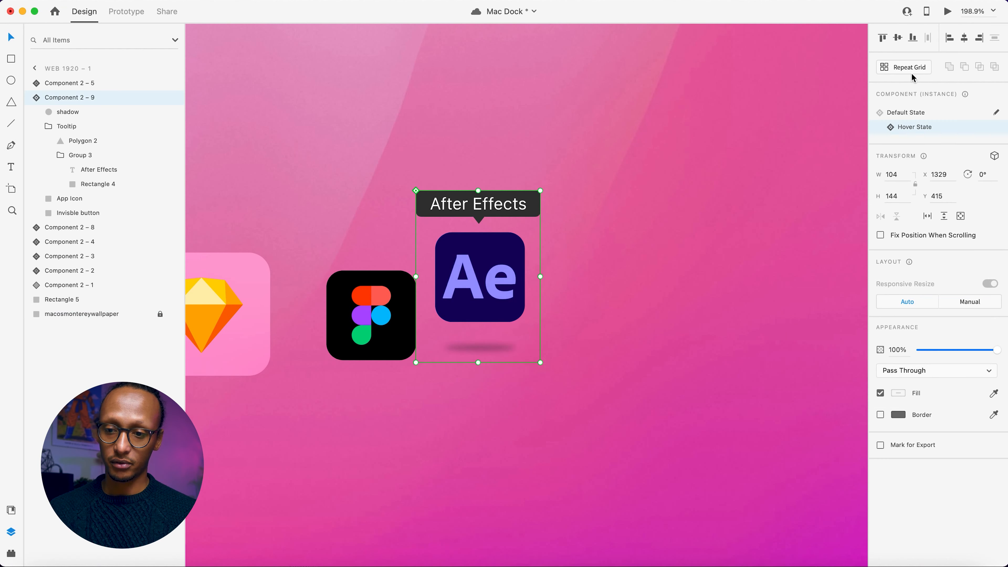
click(900, 114)
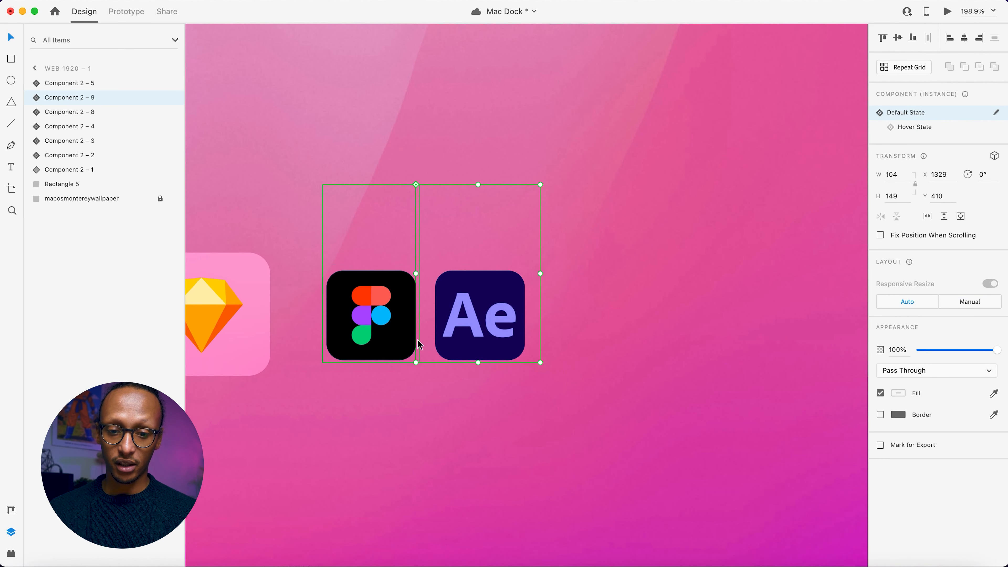
click(947, 12)
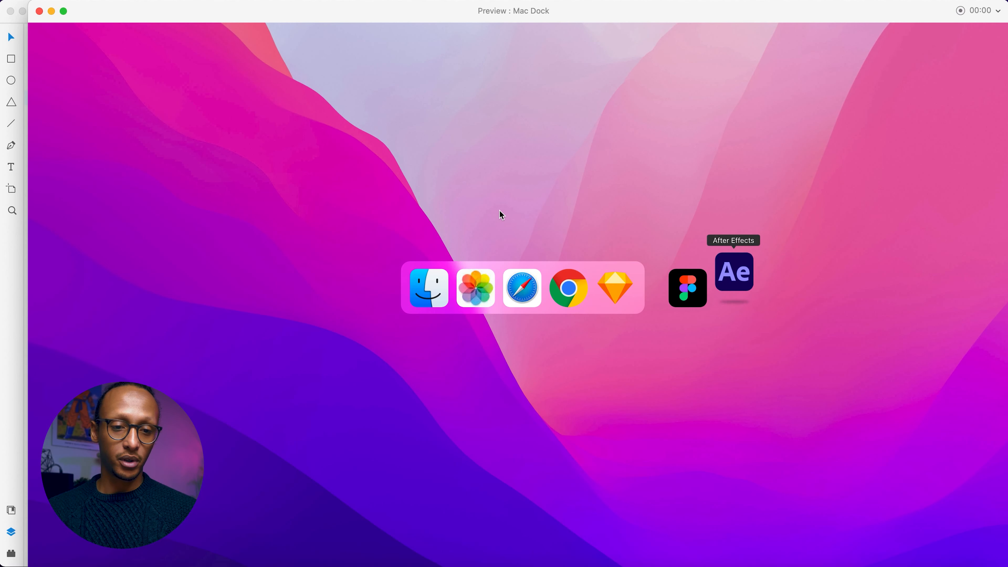
click(39, 11)
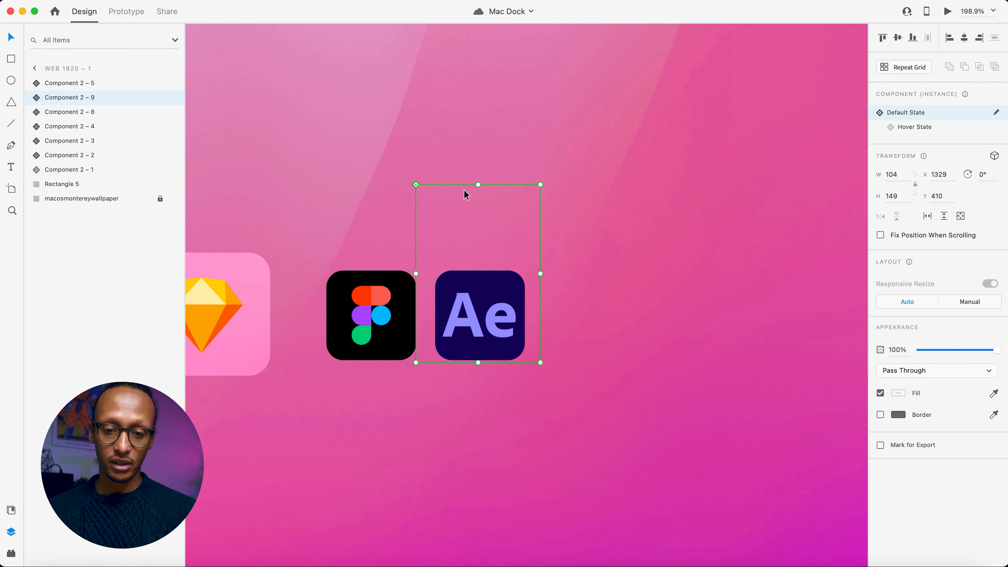
click(635, 201)
scroll(519, 310, left, 5)
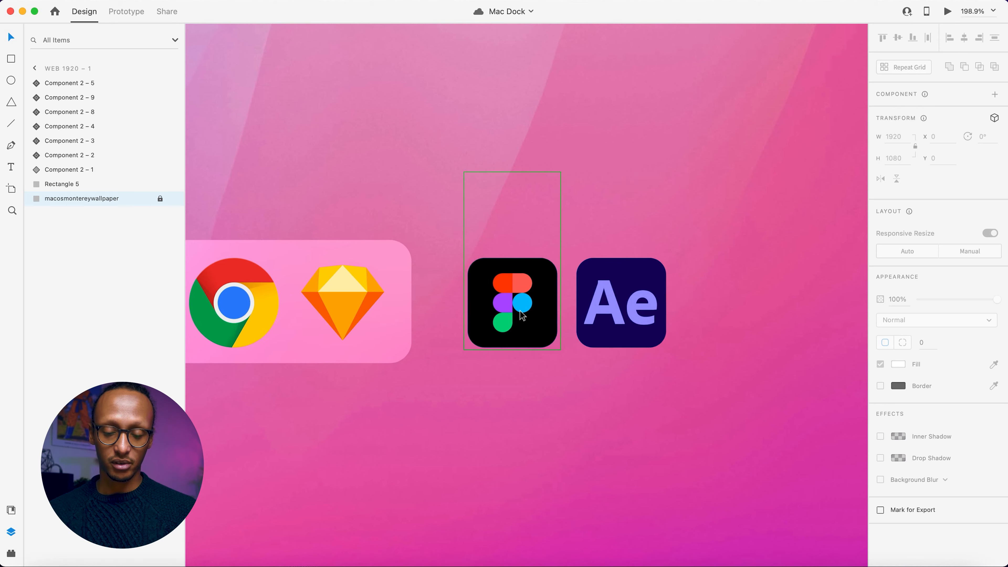
scroll(520, 311, right, 4)
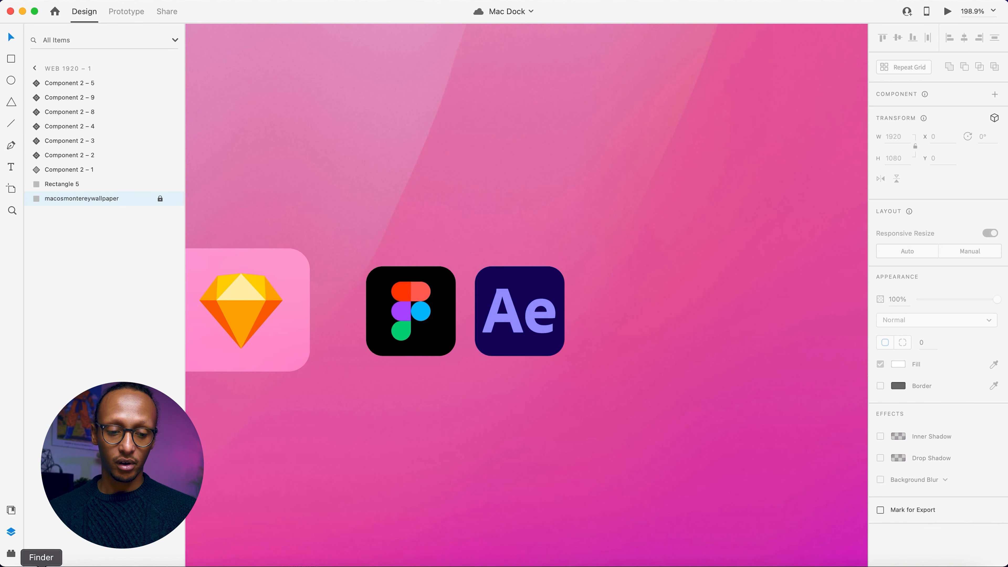
click(10, 556)
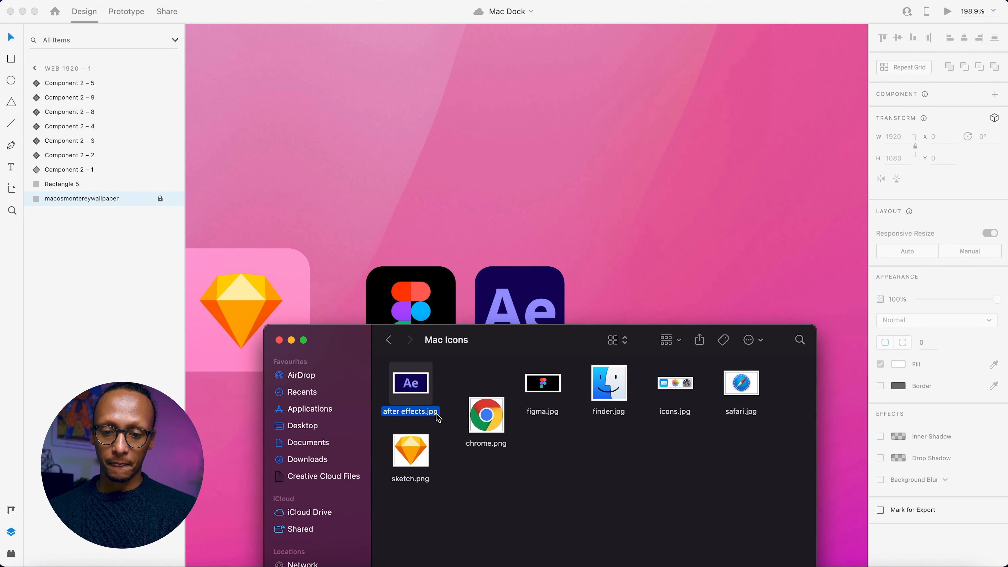
click(648, 209)
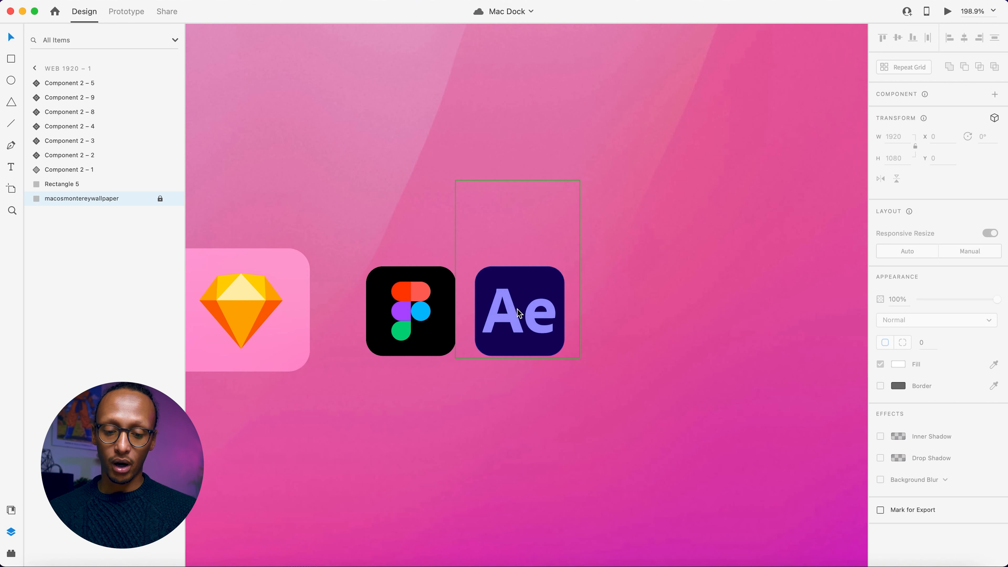
Move the Figma icon beside the Sketch icon at X 1200 and place the After Effects icon directly after it in the row.
scroll(664, 277, down, 5)
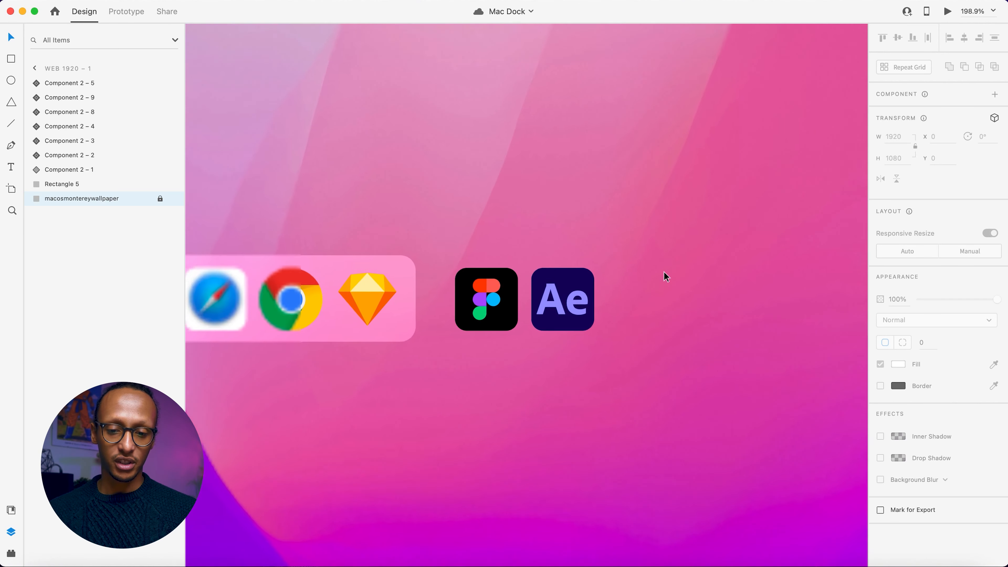
scroll(427, 344, left, 5)
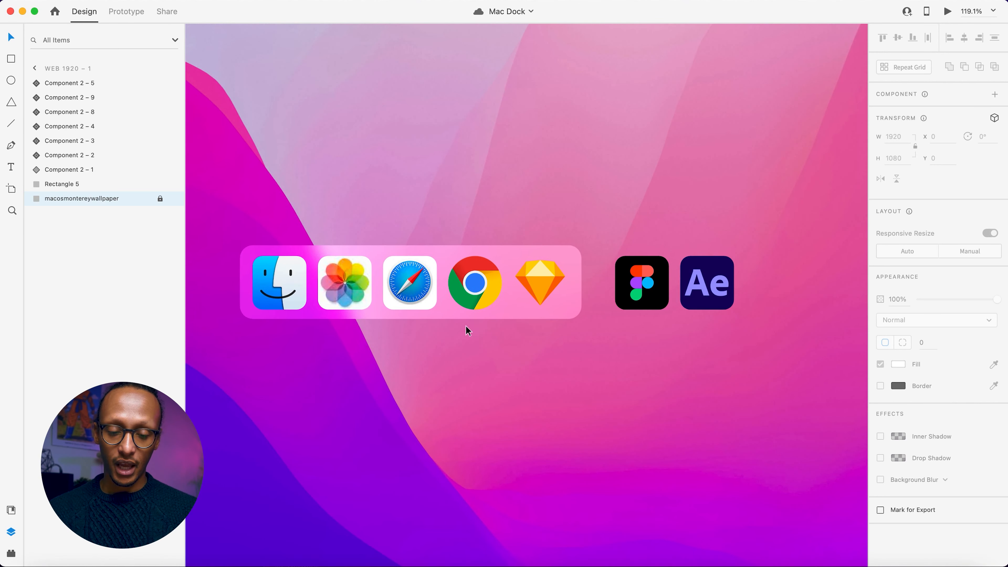
drag(623, 292, 591, 292)
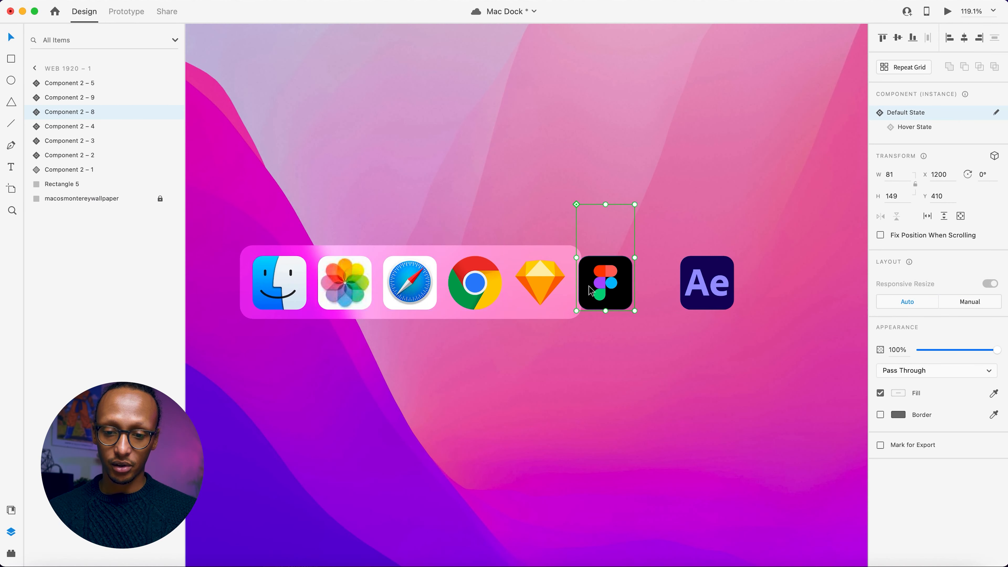
drag(714, 289, 675, 286)
click(636, 373)
scroll(656, 362, left, 3)
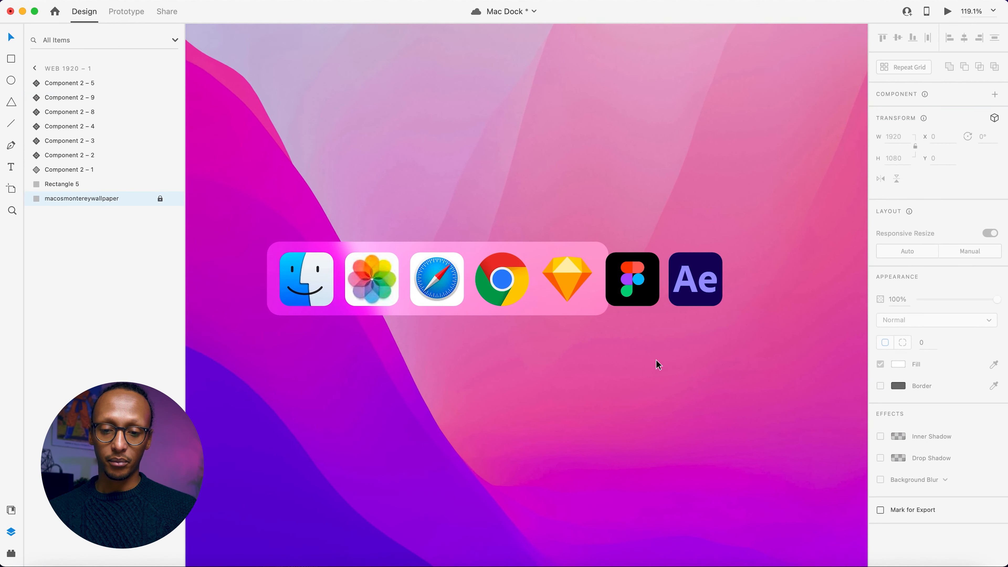
Widen the dock's background rectangle to a width of 492 so it ends partway under the Figma icon.
click(606, 312)
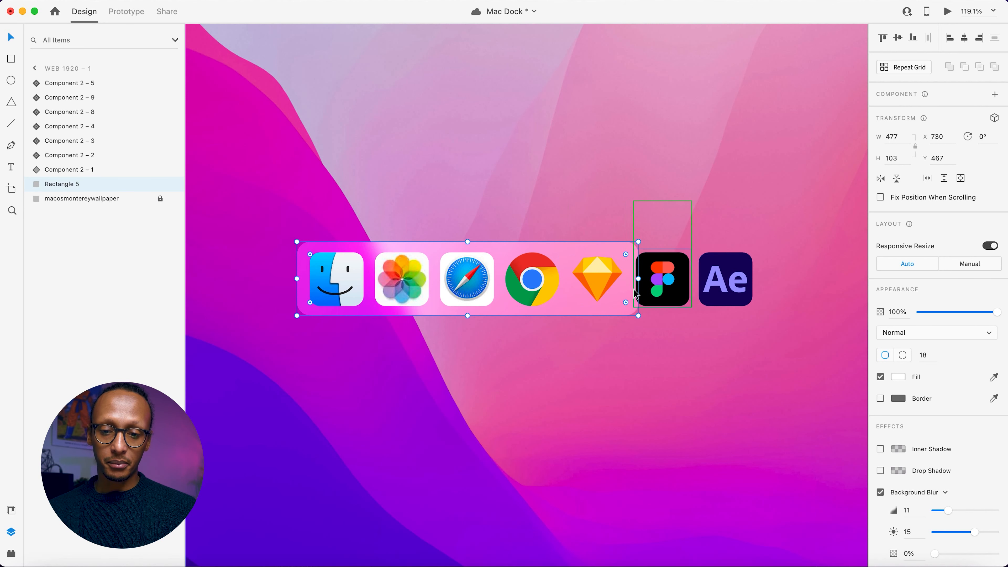
drag(638, 281, 649, 280)
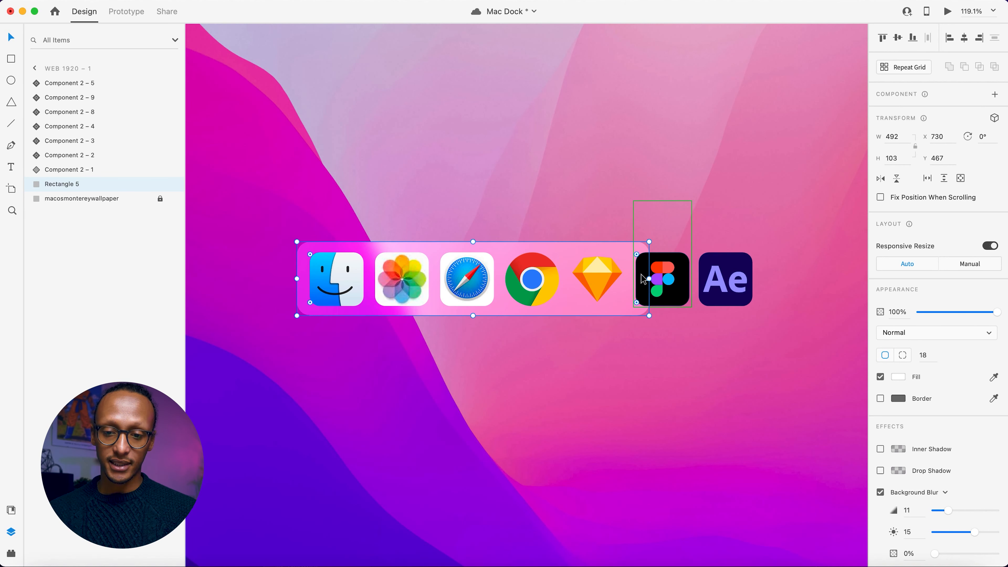
click(640, 328)
click(673, 289)
click(610, 356)
Duplicate the dock's background rectangle and extend the copy upward to a height of 248, covering the tooltip area.
click(606, 312)
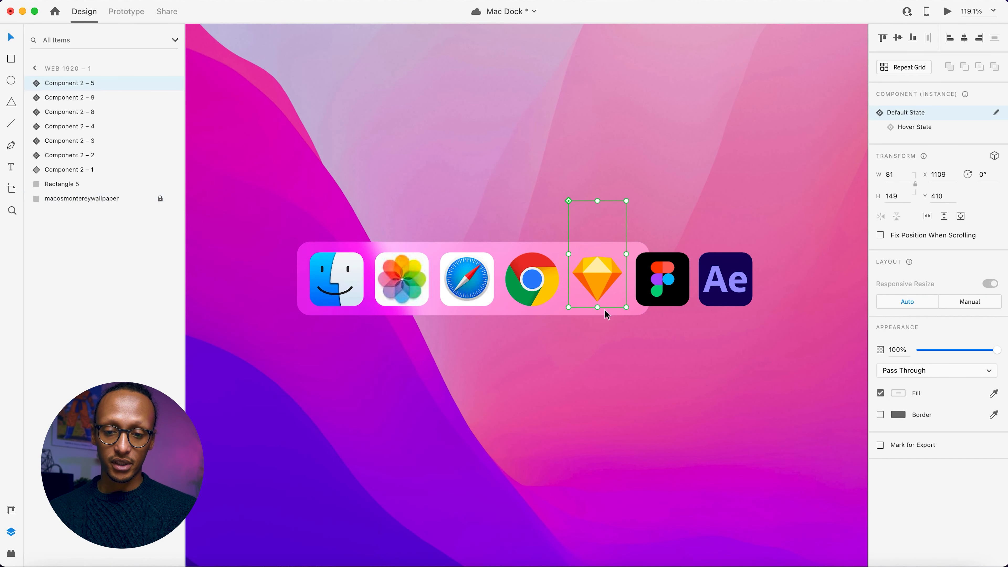
click(602, 313)
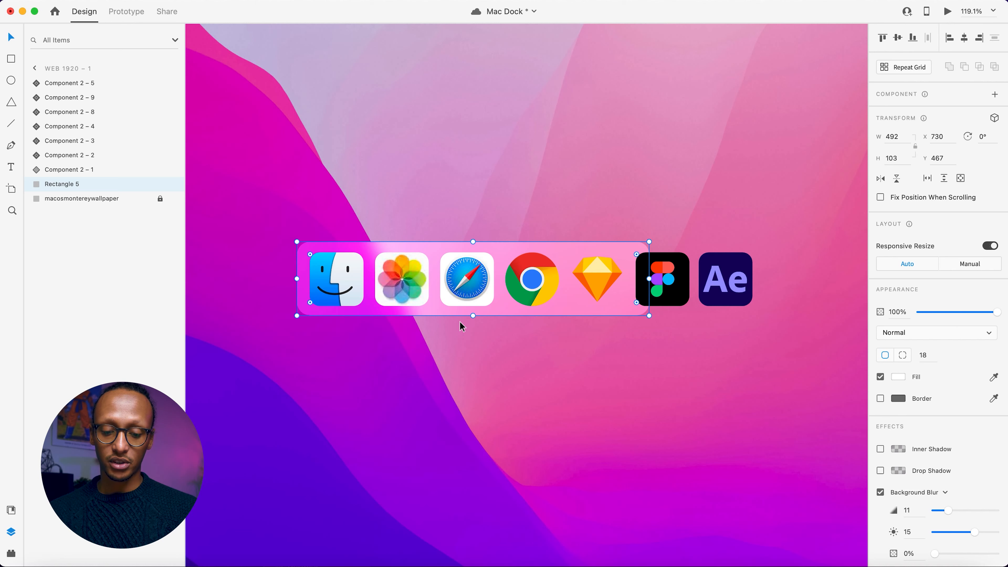
key(super+d)
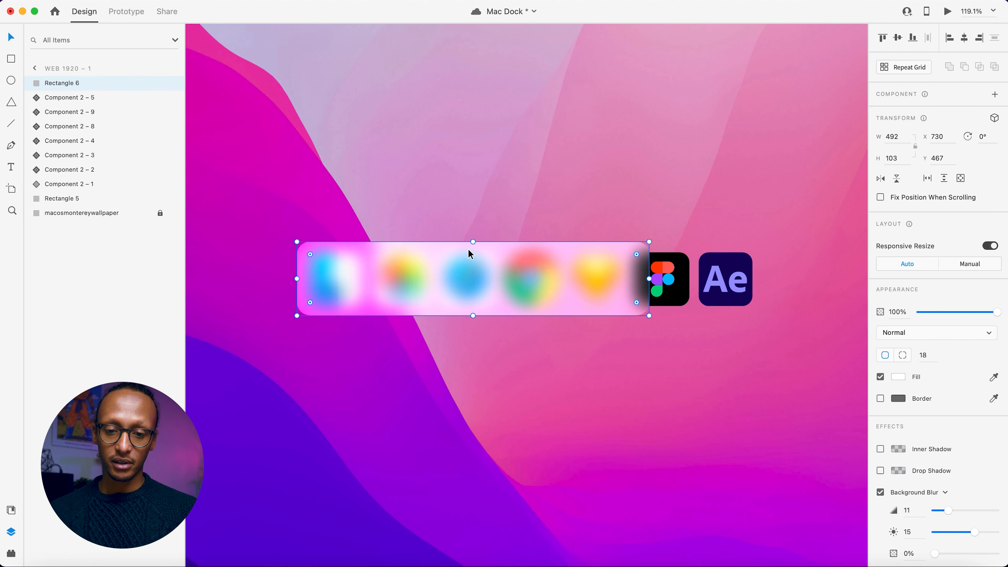
drag(474, 241, 472, 128)
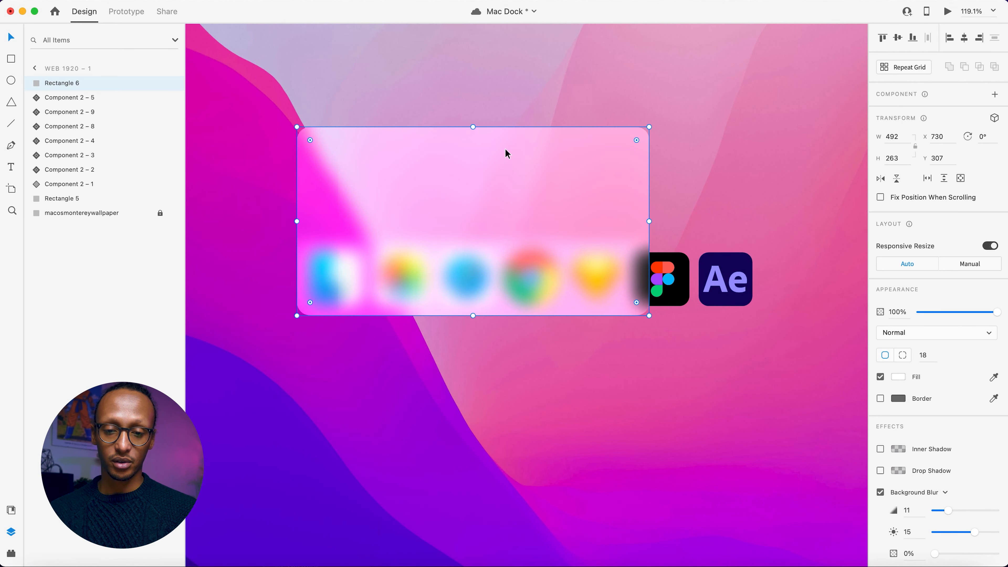
mouse_move(473, 127)
mouse_down()
mouse_move(472, 162)
mouse_move(473, 138)
mouse_up()
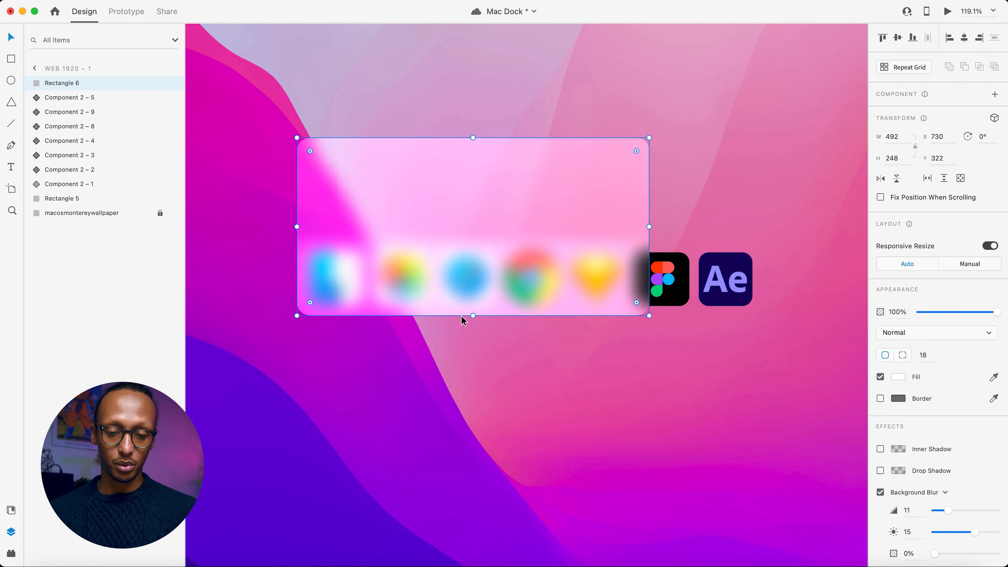
Group all seven icon components, from Component 2 – 5 to Component 2 – 1.
click(74, 100)
shift+click(65, 185)
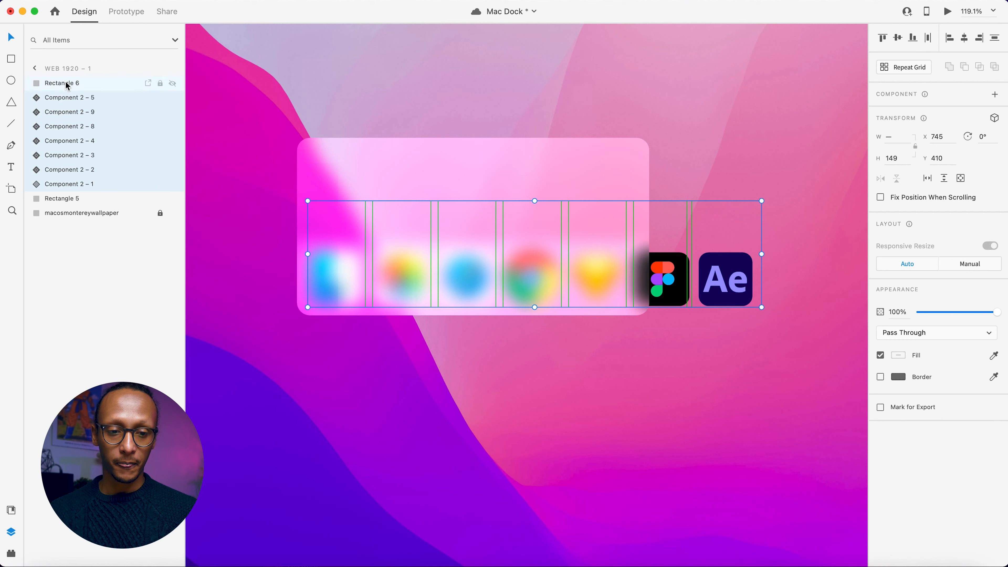
key(super+g)
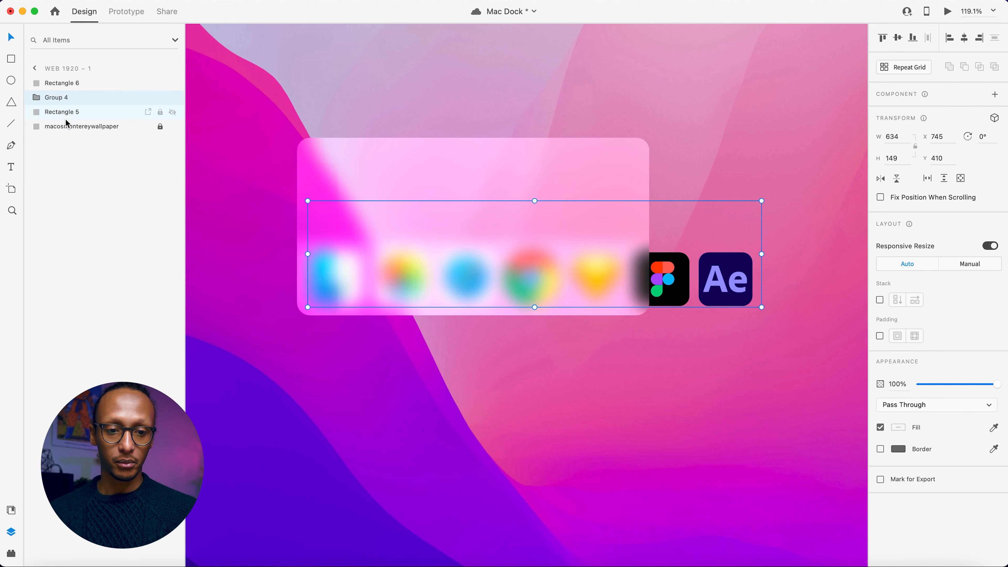
Mask the icon group with the tall rectangle Rectangle 6 using Mask with Shape, and deselect it.
shift+click(64, 85)
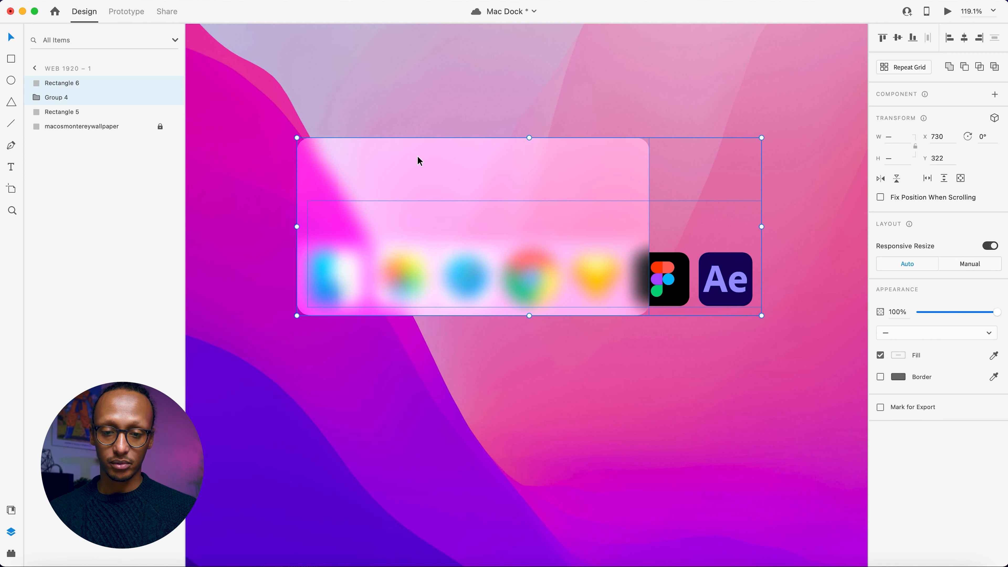
right_click(423, 166)
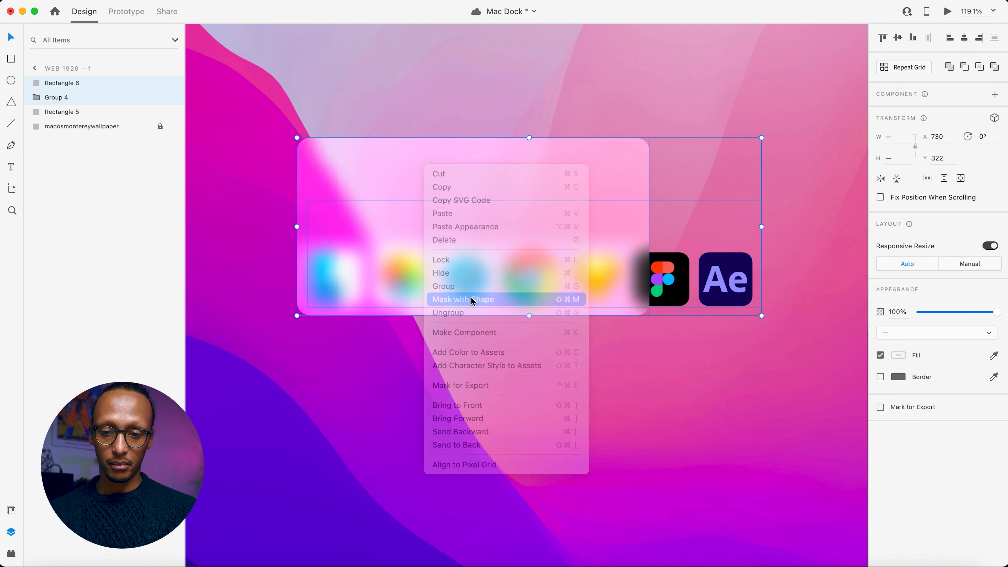
click(473, 299)
click(515, 367)
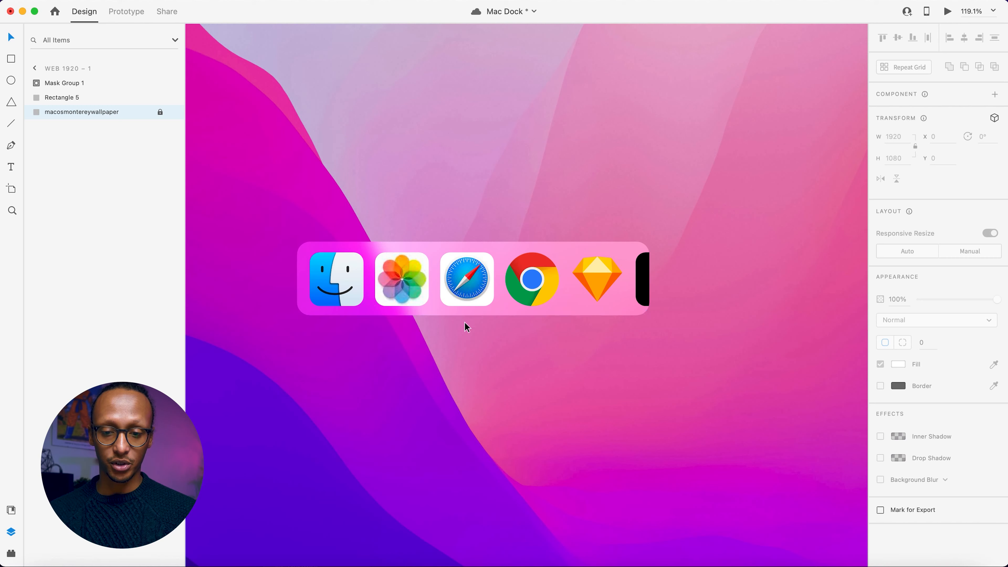
Duplicate the Web 1920 – 1 artboard and place the copy beside the original at about X 2139.
scroll(604, 322, right, 1)
scroll(604, 322, left, 5)
scroll(658, 291, right, 2)
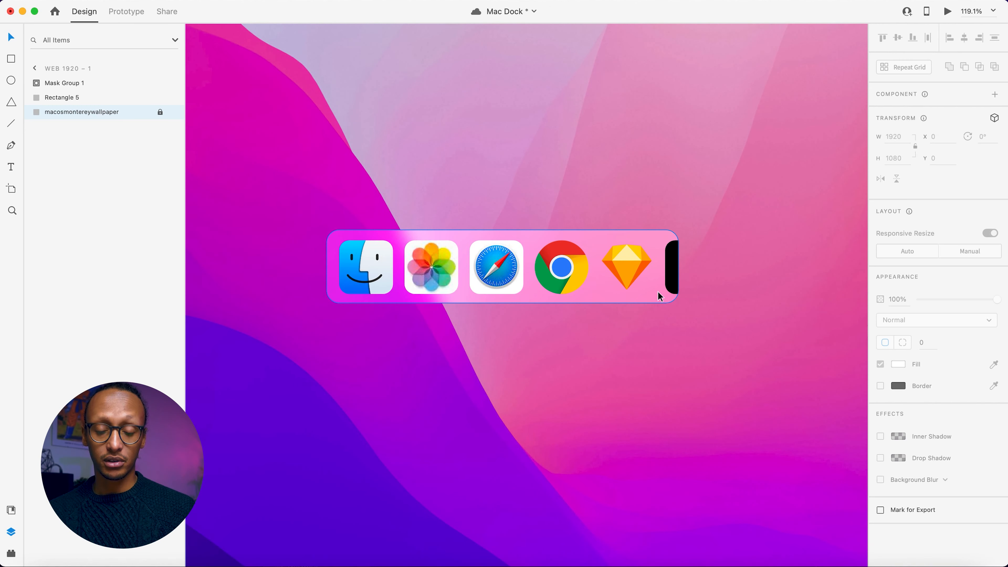
scroll(658, 292, down, 5)
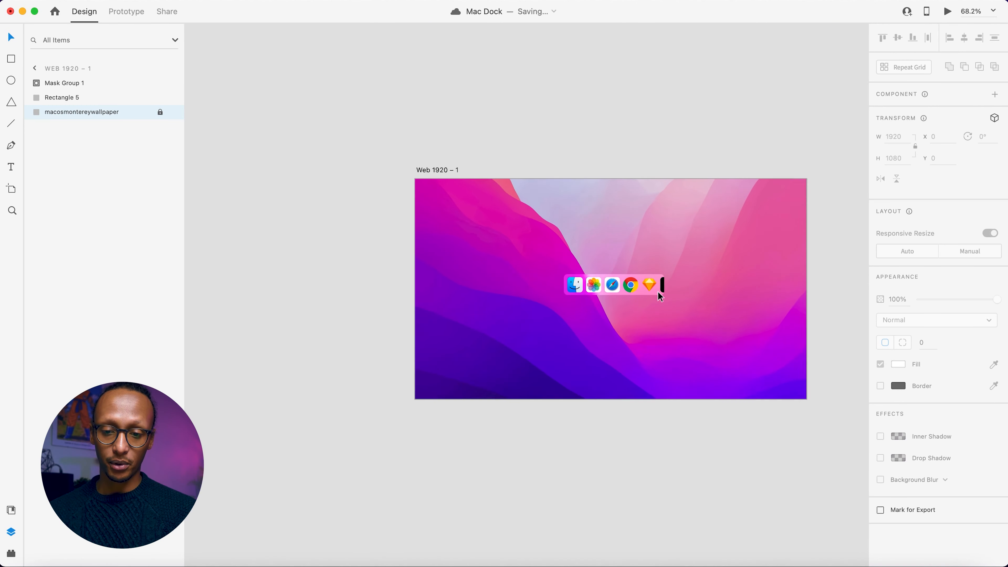
scroll(658, 291, right, 5)
drag(234, 166, 653, 154)
scroll(653, 155, right, 5)
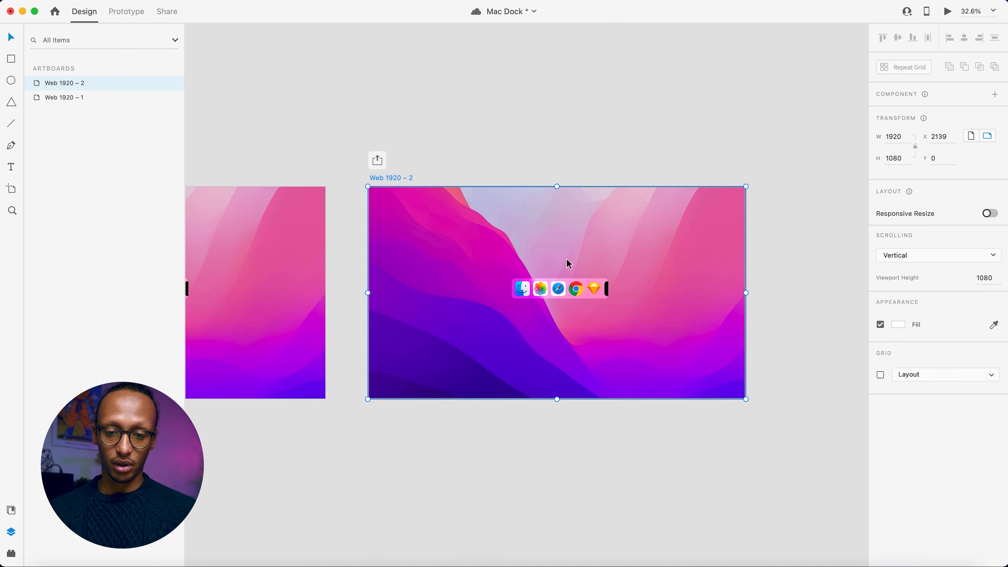
On the duplicated artboard, shift the icon group left inside its mask until the Figma and After Effects icons fit within the dock.
scroll(566, 260, up, 5)
scroll(566, 260, up, 3)
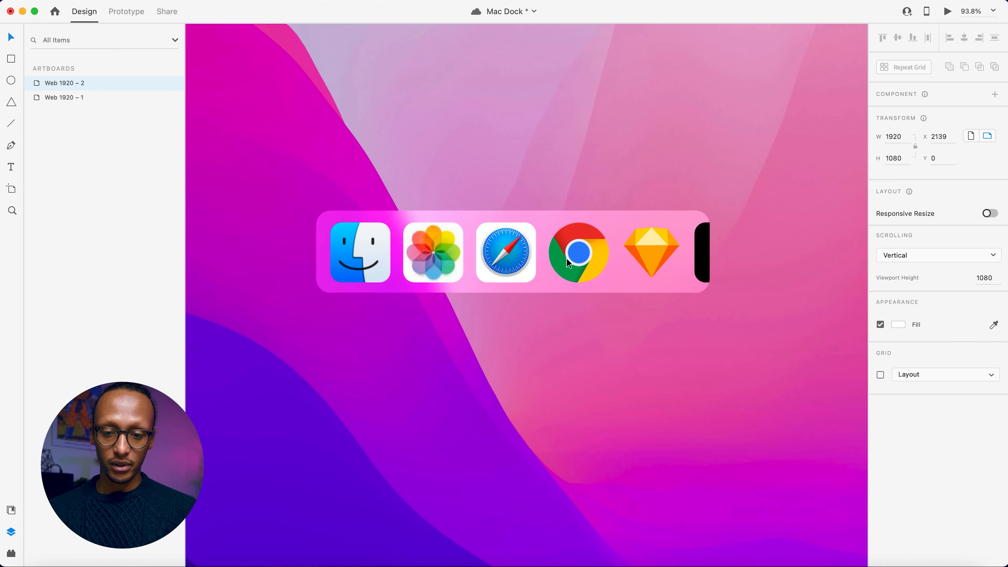
scroll(566, 259, up, 2)
scroll(566, 259, down, 2)
double_click(579, 259)
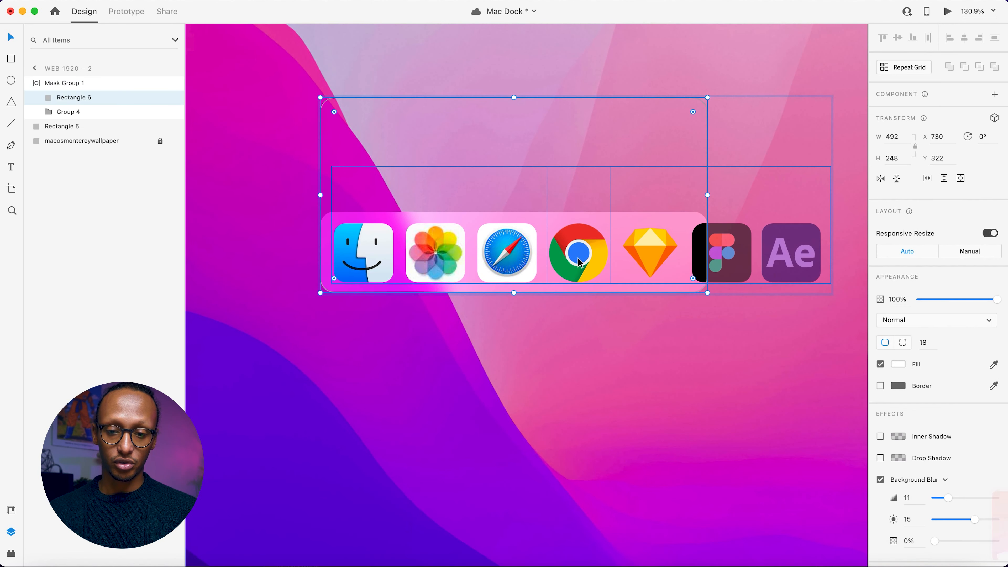
click(579, 262)
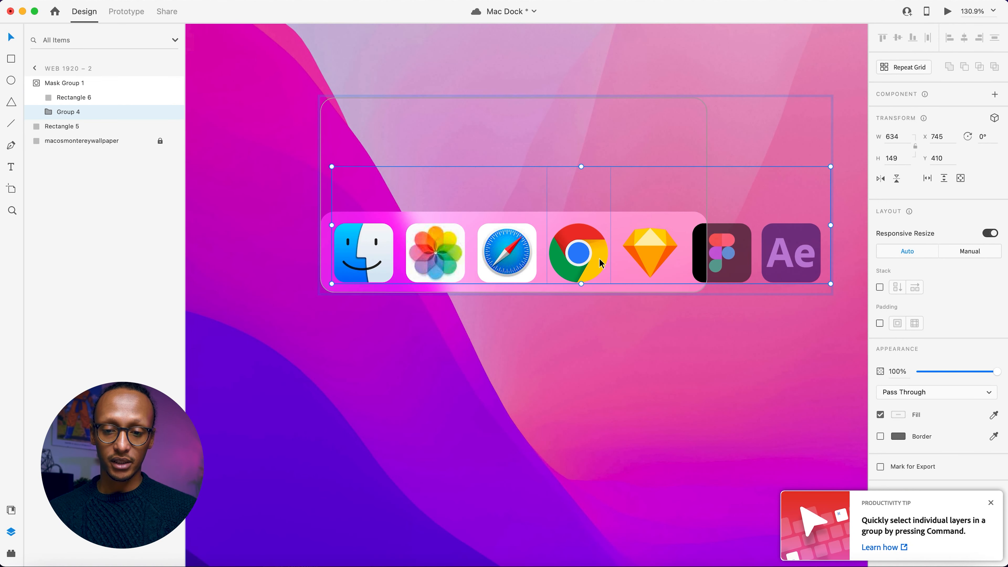
drag(591, 268, 469, 269)
click(531, 321)
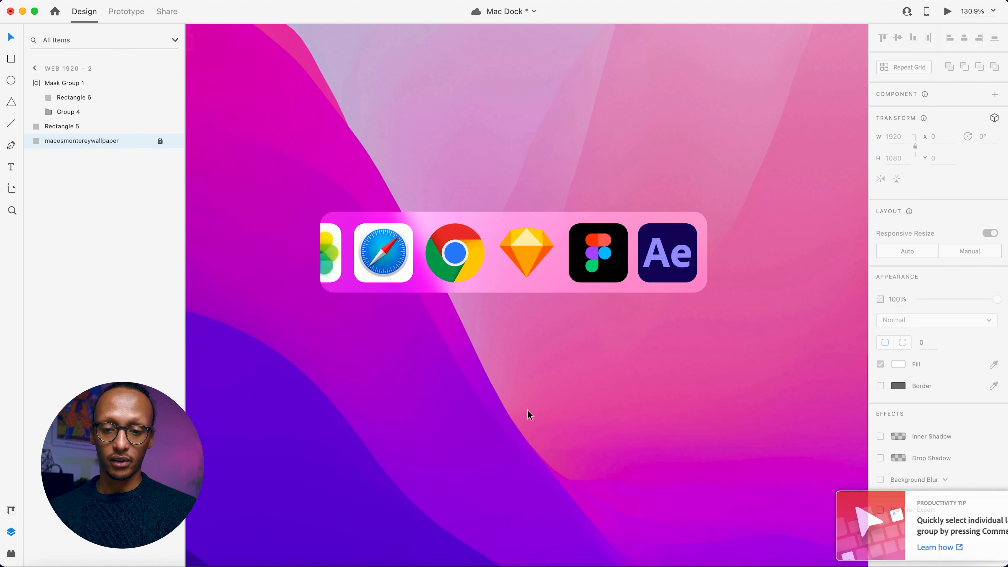
In Prototype mode, select the Sketch icon component inside the mask group on Web 1920 – 1 and switch it to Hover State.
scroll(511, 361, down, 3)
scroll(511, 364, left, 5)
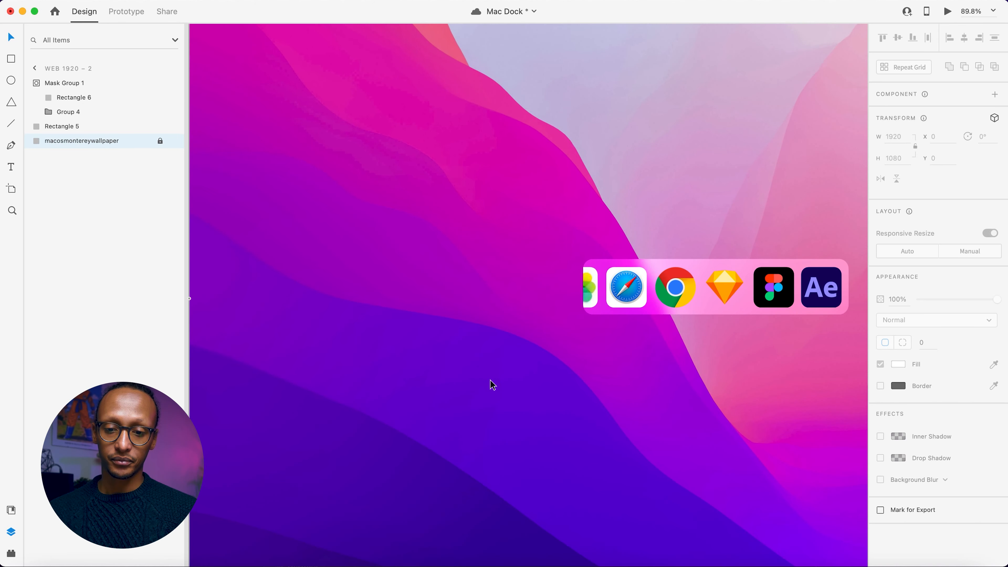
scroll(491, 383, down, 3)
scroll(492, 384, left, 4)
scroll(492, 384, left, 10)
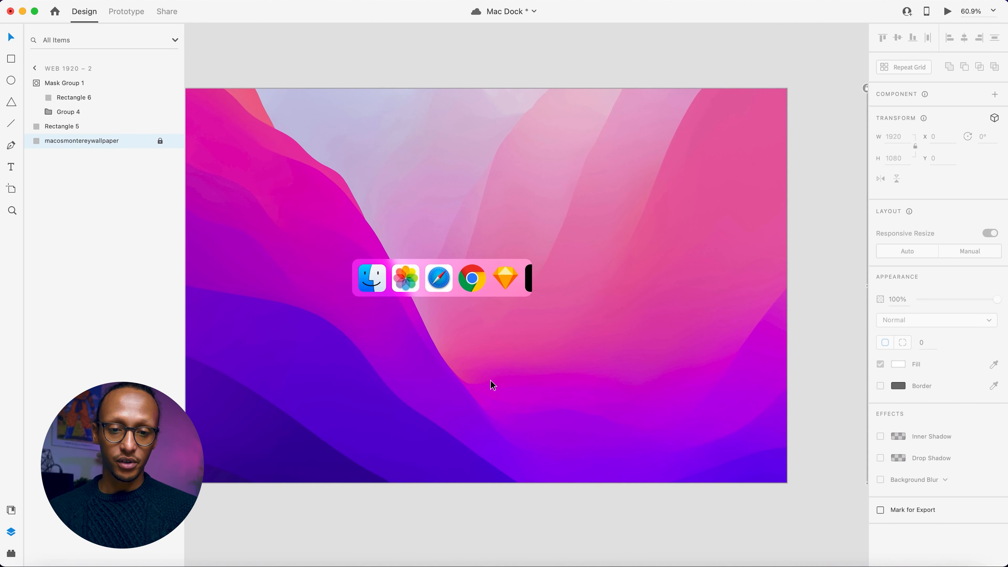
scroll(337, 126, left, 2)
click(127, 11)
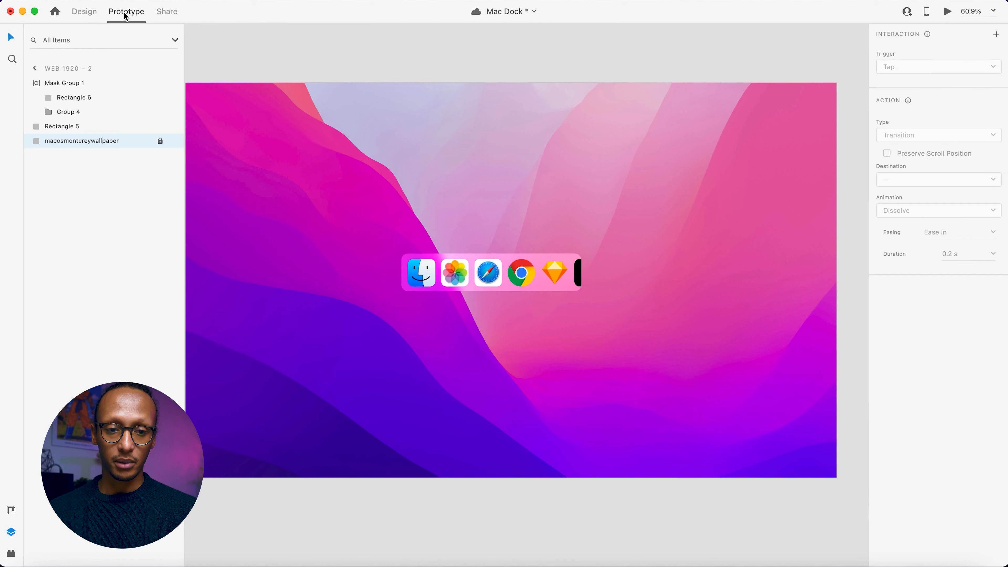
scroll(505, 256, up, 5)
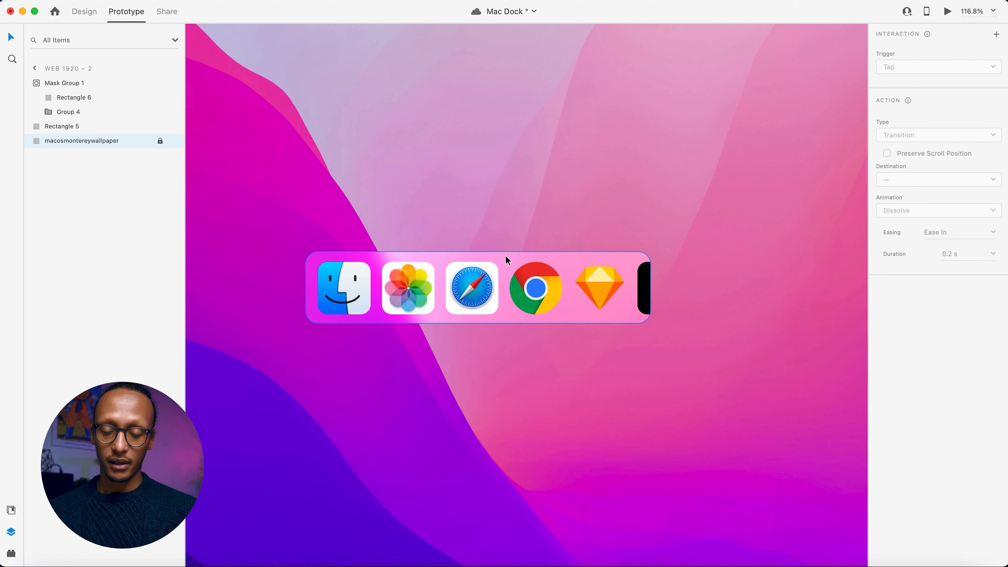
double_click(600, 284)
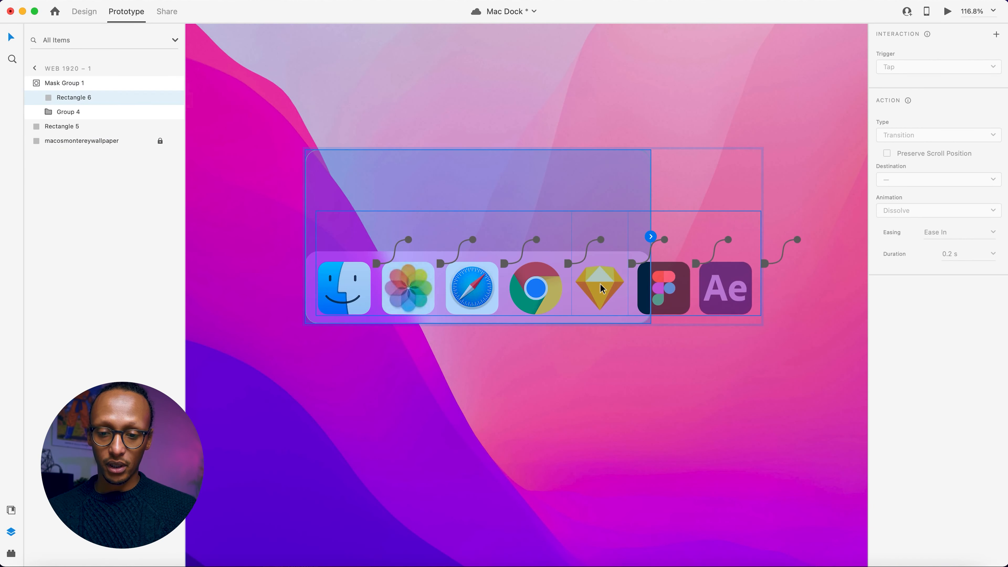
click(609, 294)
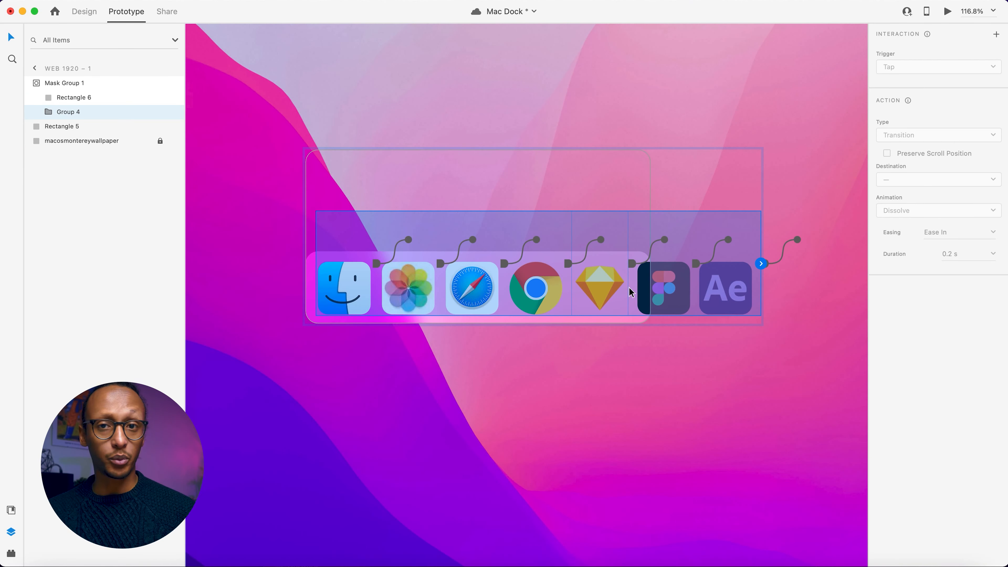
double_click(611, 297)
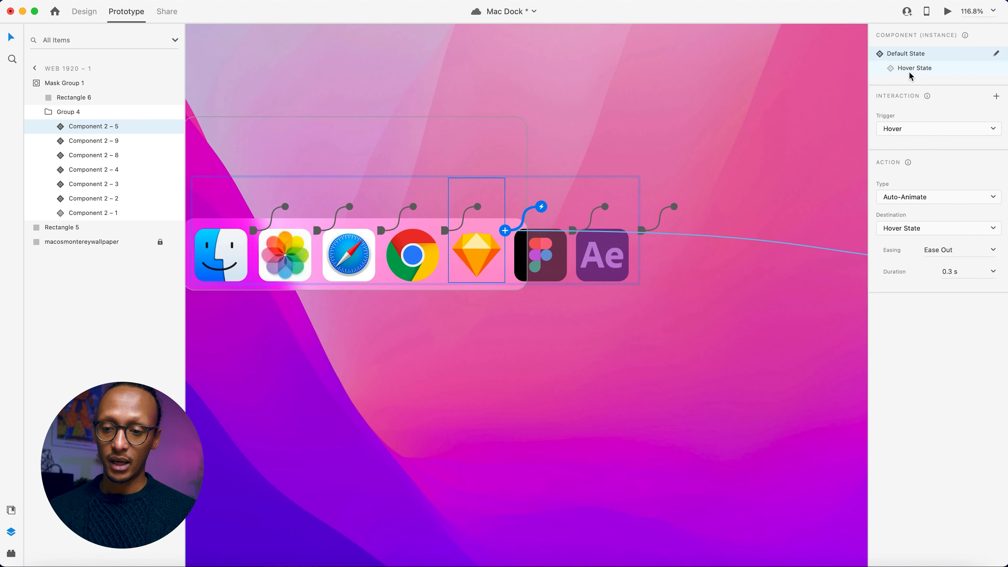
click(911, 68)
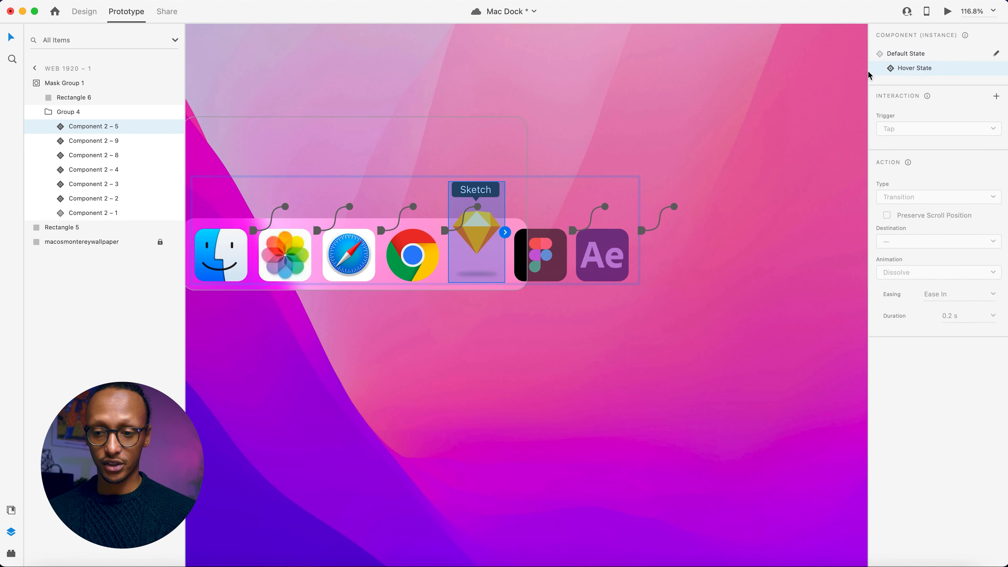
Add a Drag interaction to the Sketch icon's Hover State, auto-animating to Web 1920 – 2 with Ease In-Out easing.
click(996, 97)
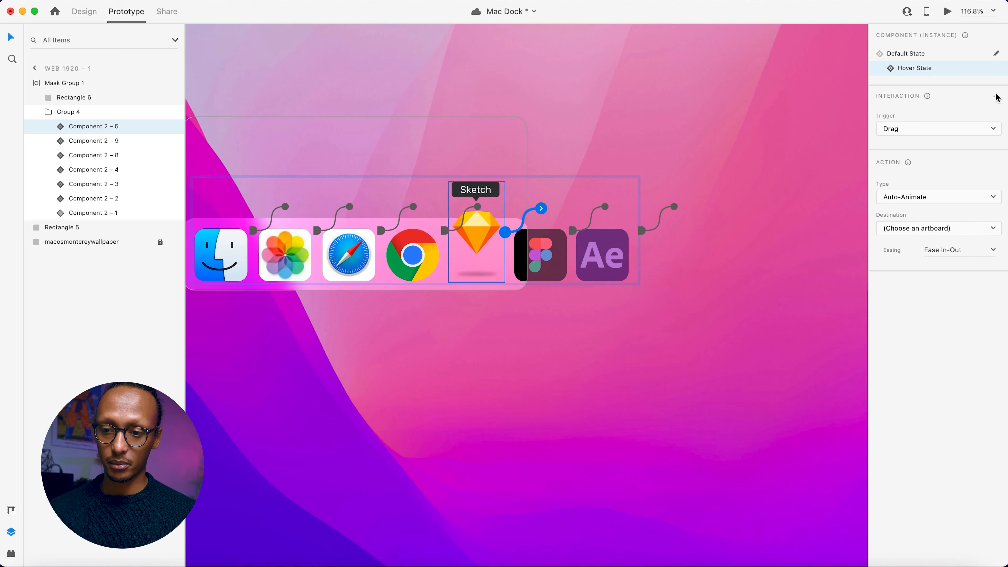
click(905, 228)
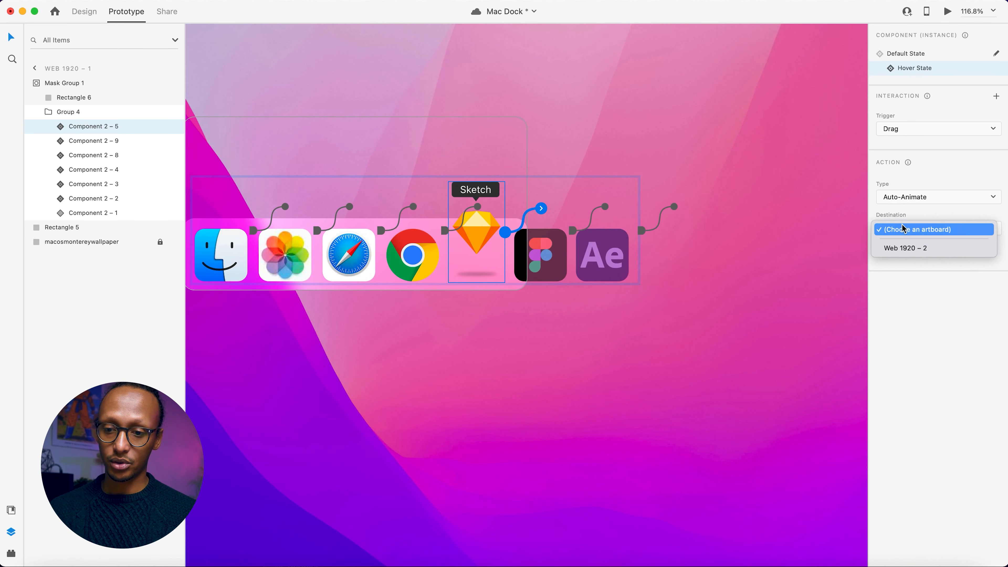
click(906, 244)
click(952, 254)
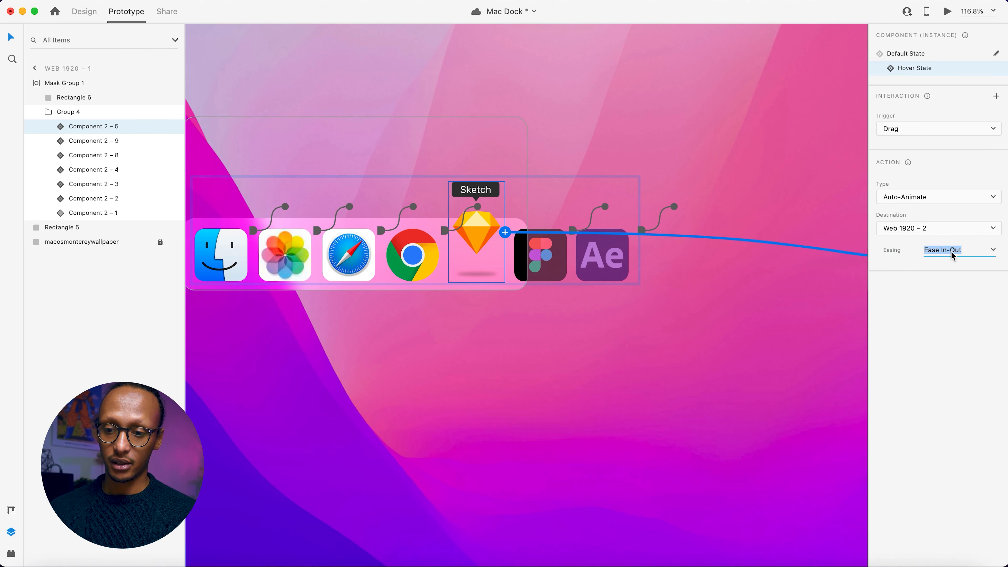
click(630, 312)
Select the Figma icon component on Web 1920 – 1 and change its Default State trigger to Drag.
scroll(629, 312, right, 20)
scroll(629, 312, left, 20)
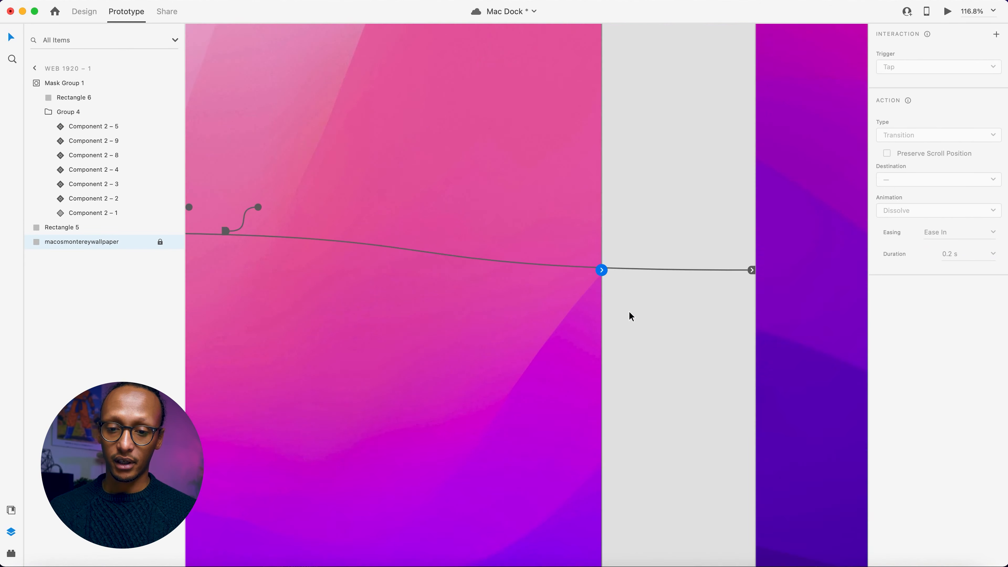
scroll(630, 312, left, 10)
click(493, 274)
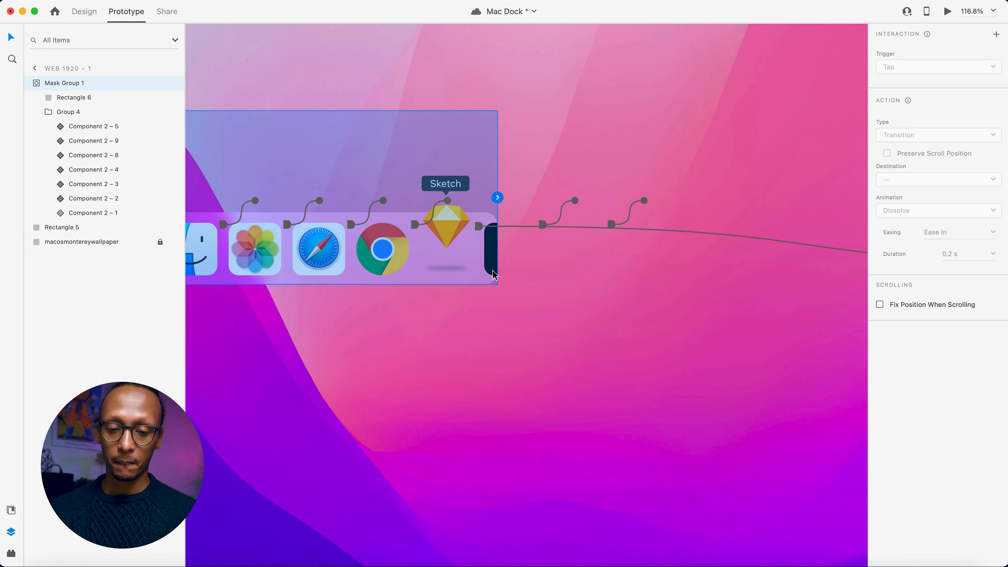
double_click(494, 258)
double_click(493, 258)
double_click(493, 258)
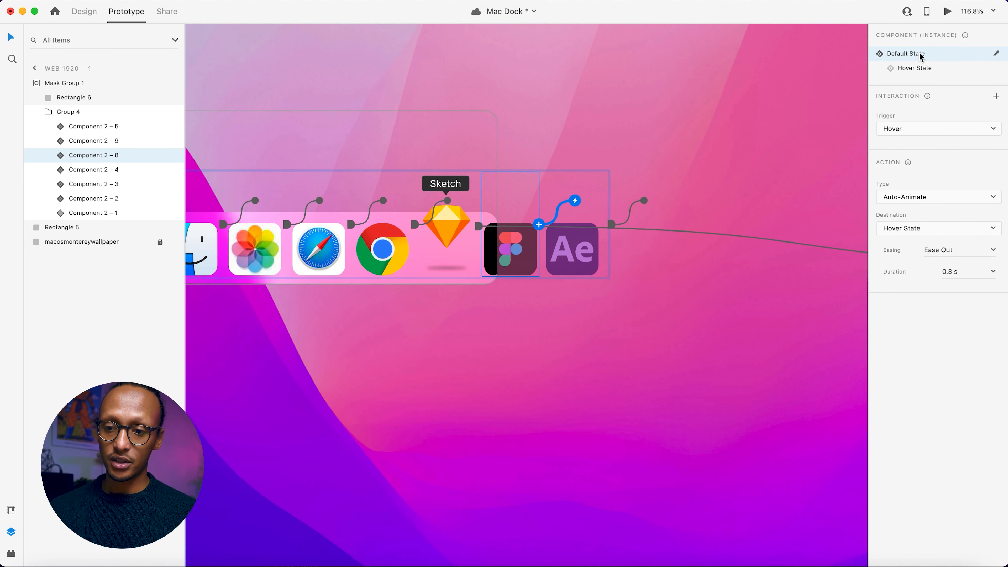
click(922, 137)
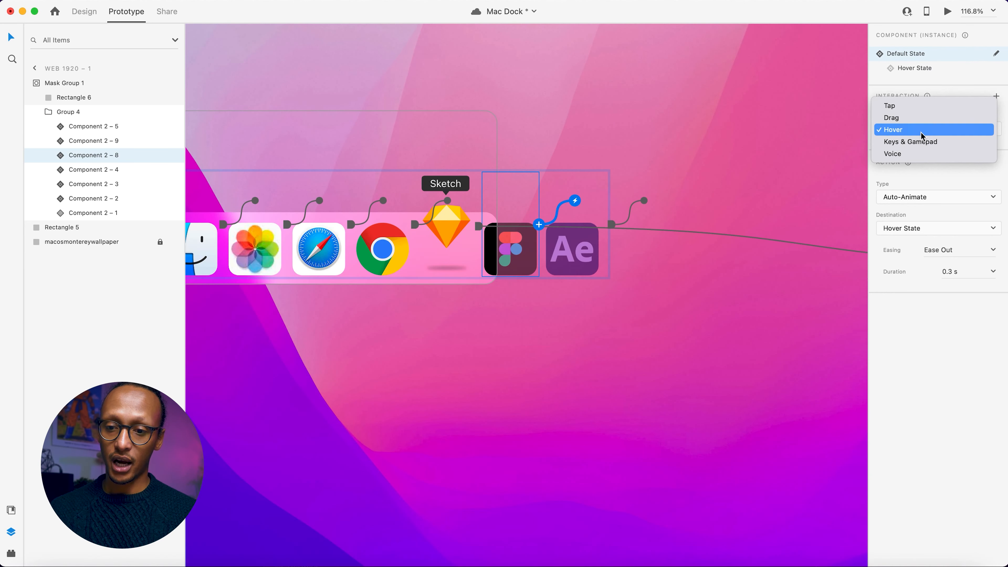
click(903, 119)
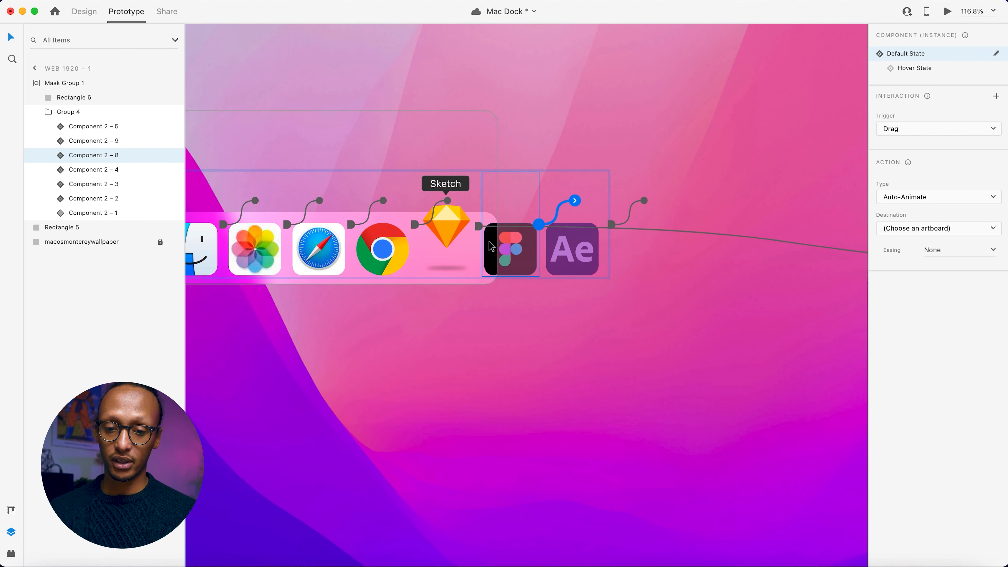
Select the Safari icon component inside the mask group on Web 1920 – 2.
scroll(621, 242, right, 15)
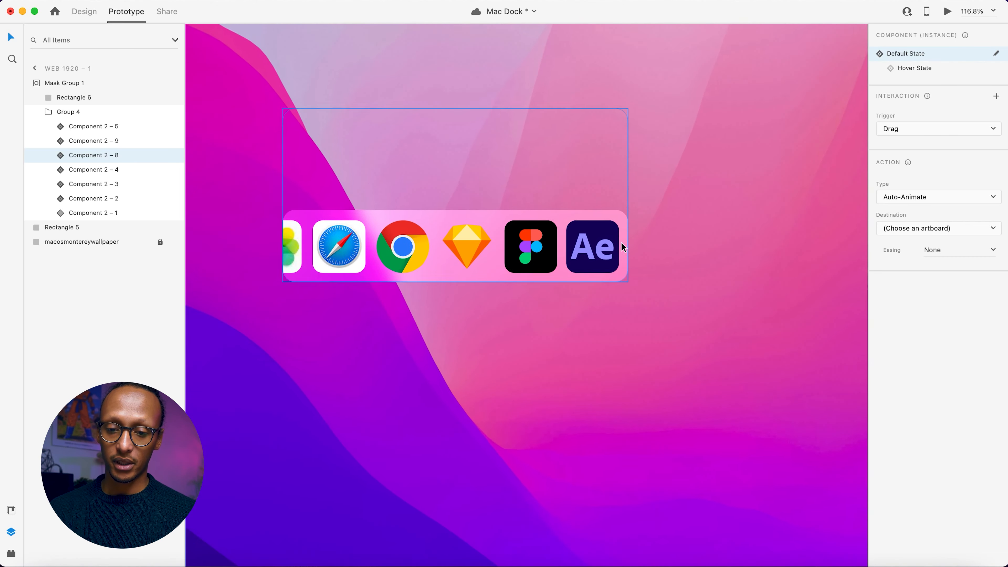
scroll(415, 250, left, 3)
click(403, 230)
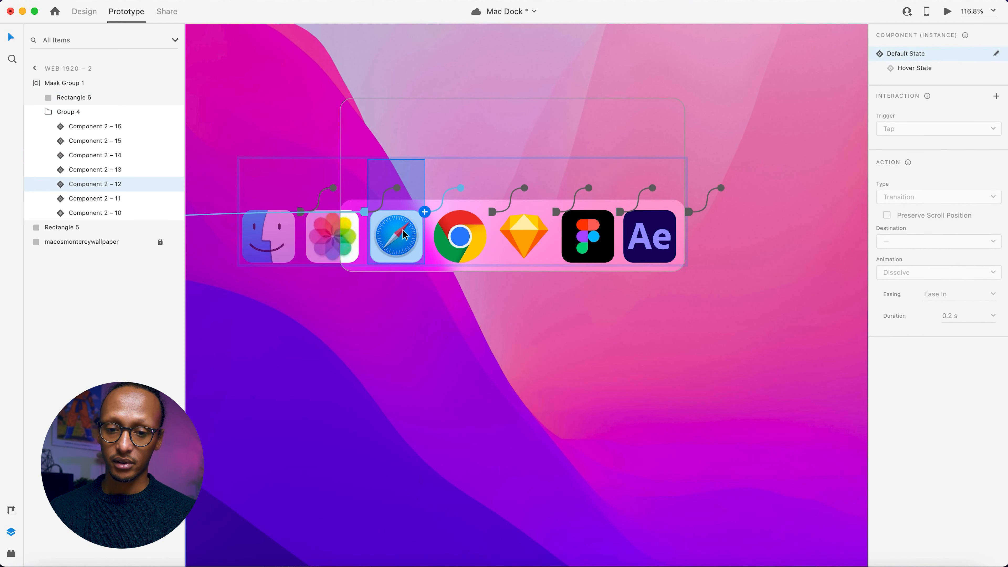
click(996, 97)
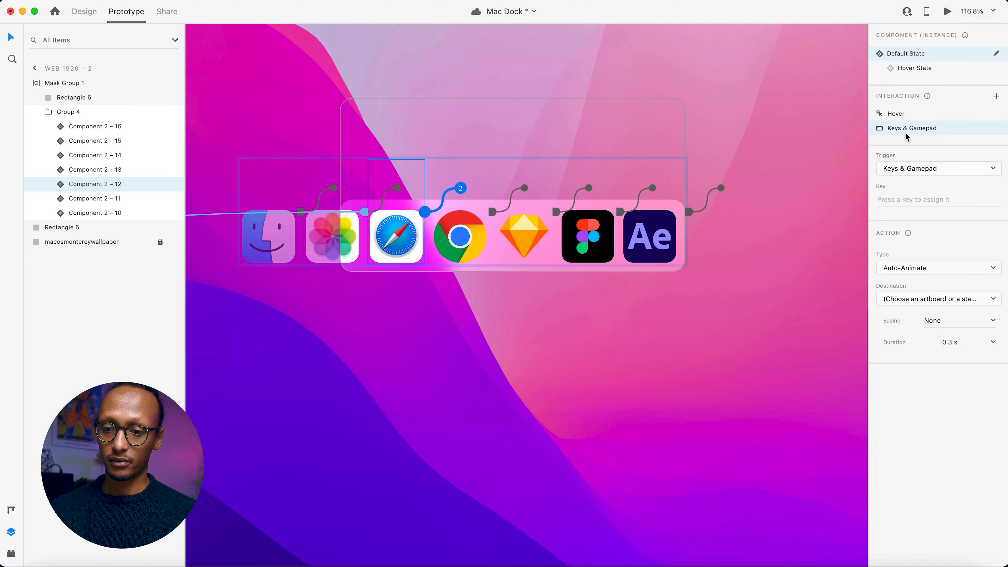
click(895, 169)
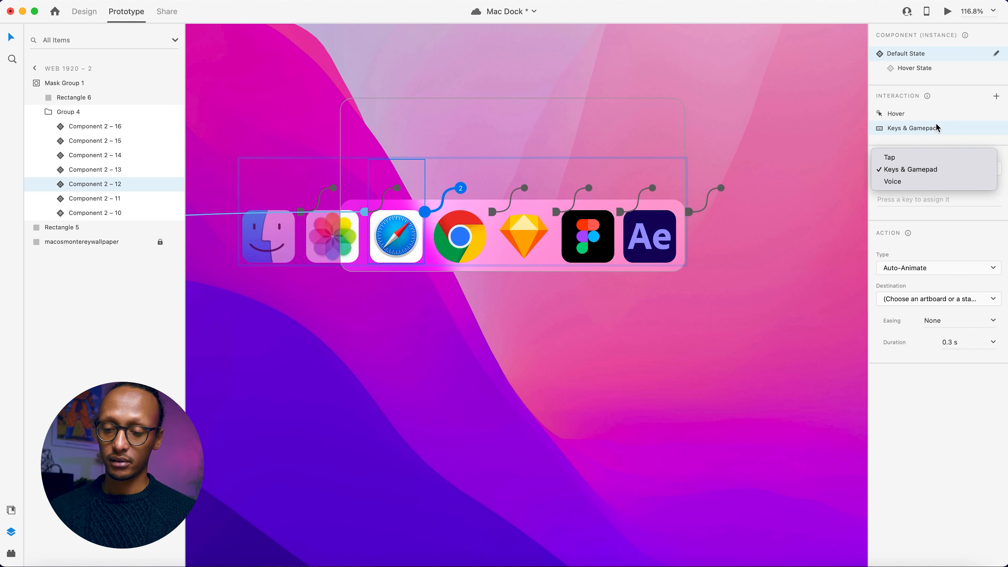
click(938, 128)
click(894, 169)
click(904, 134)
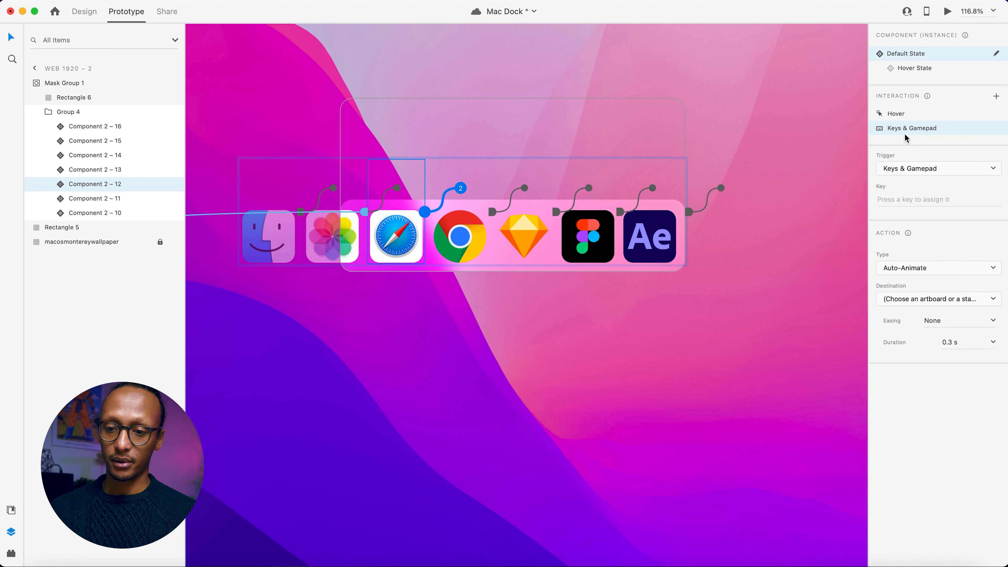
key(Delete)
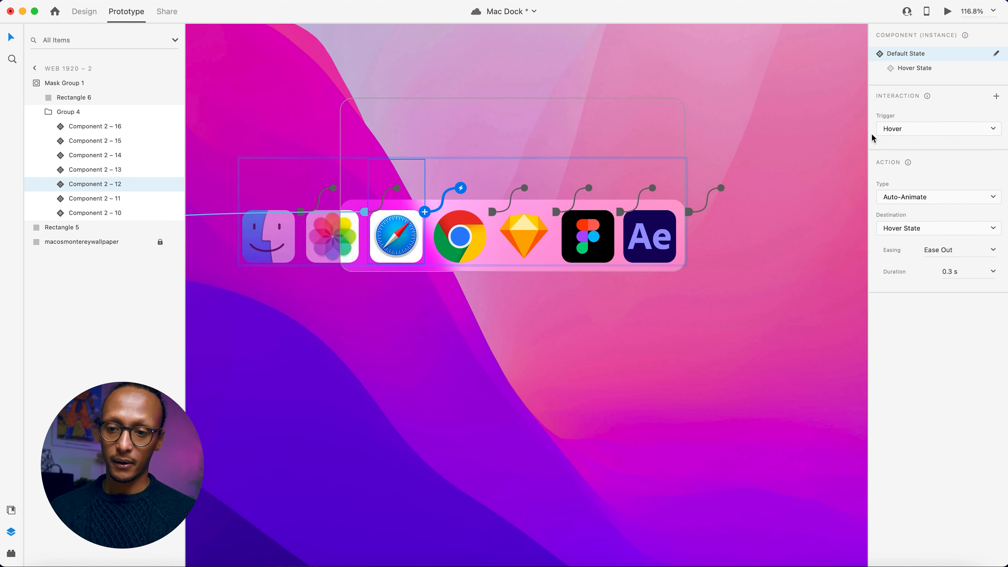
Switch the Safari icon to Hover State and add a Drag interaction auto-animating to Web 1920 – 1 with Ease In-Out easing.
click(915, 68)
click(996, 97)
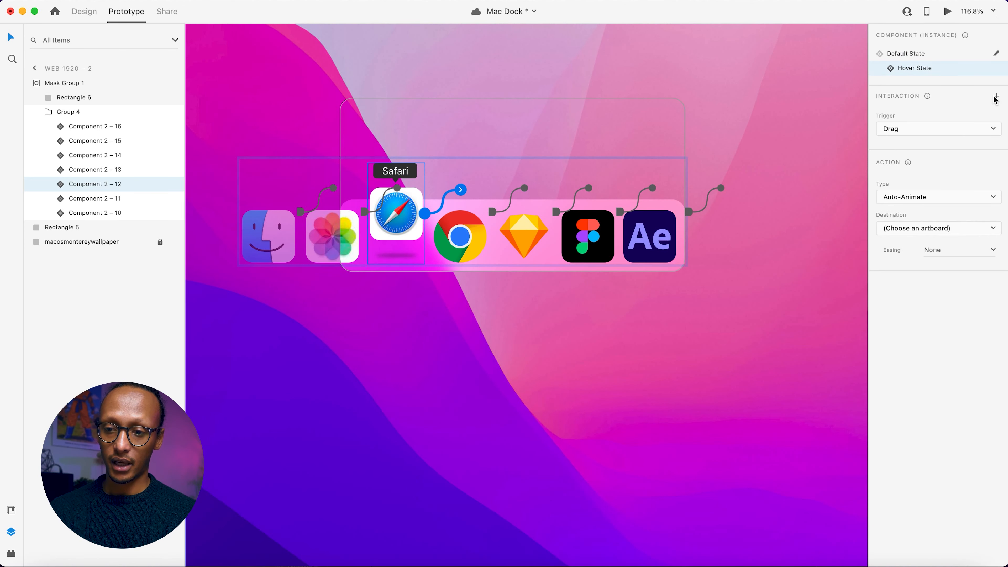
click(904, 234)
click(906, 248)
click(973, 252)
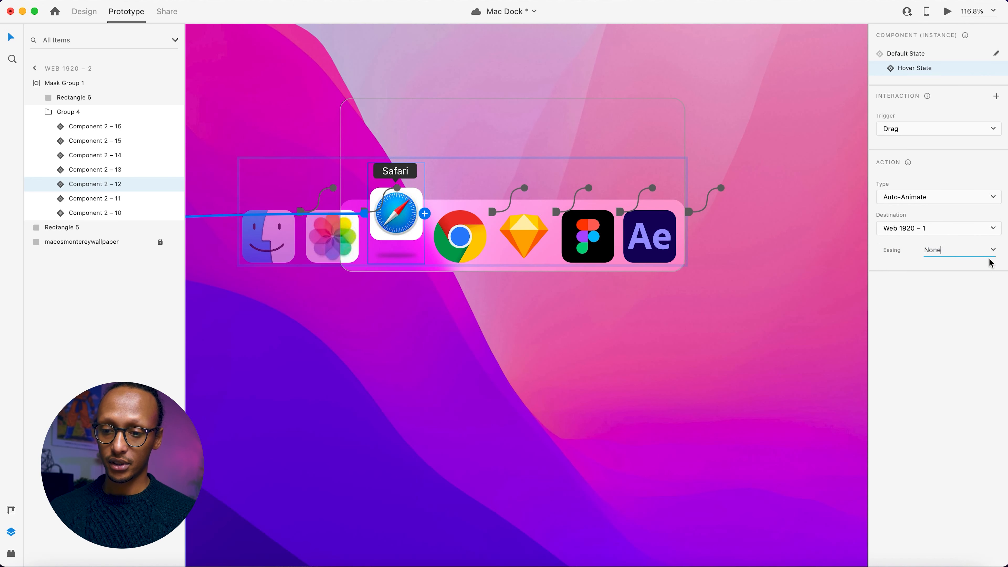
click(993, 251)
click(953, 294)
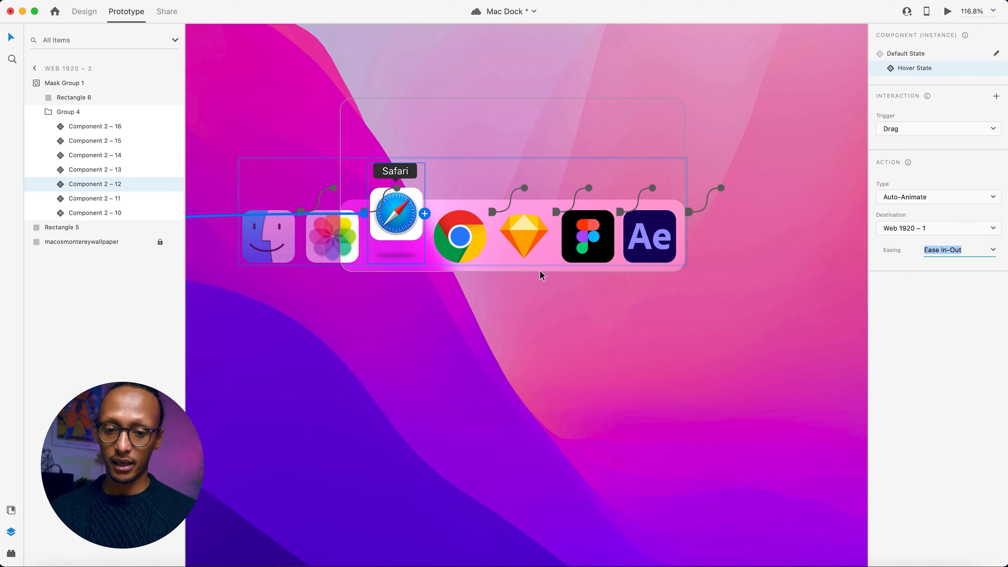
Change the Photos icon's Default State trigger on Web 1920 – 2 to Drag, with Web 1920 – 1 as its destination.
click(350, 241)
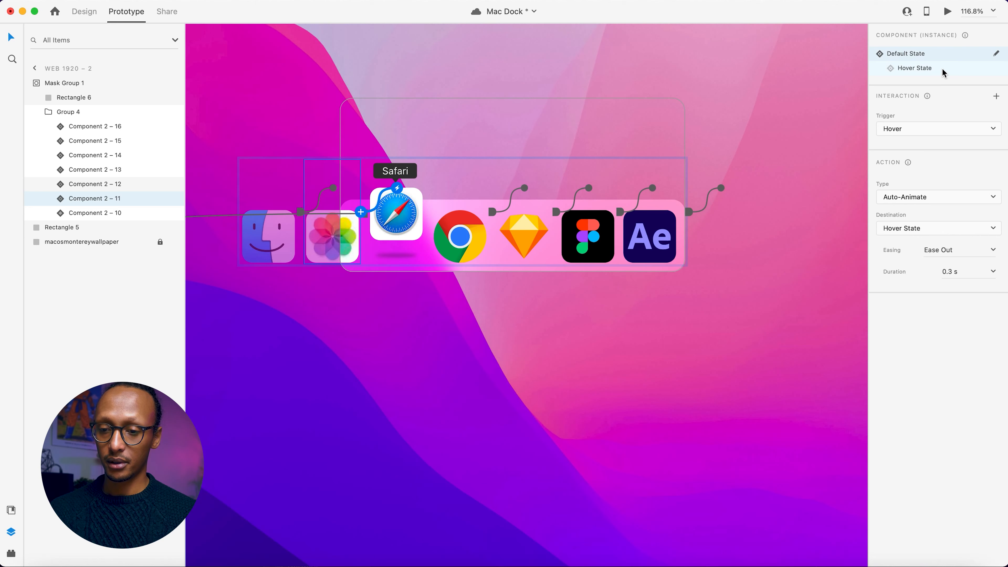
click(913, 131)
click(909, 117)
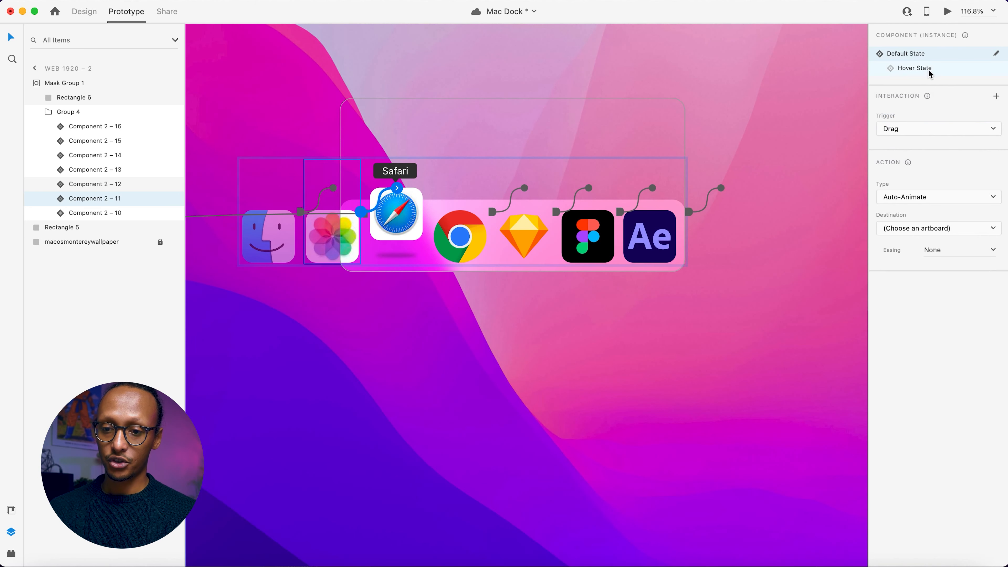
click(968, 229)
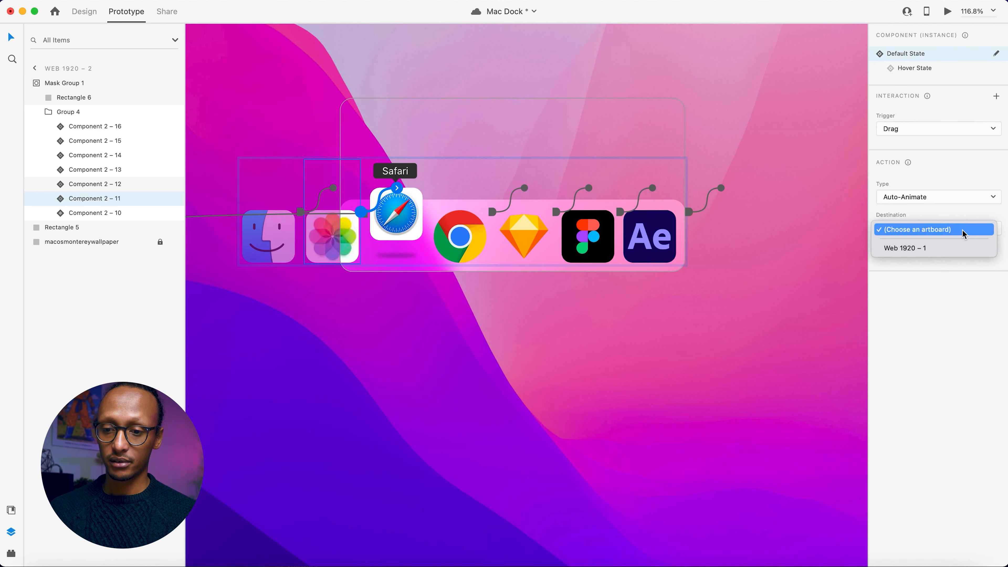
click(930, 249)
click(589, 115)
Switch the Sketch icon component on Web 1920 – 1 back to its Default State.
scroll(298, 193, left, 20)
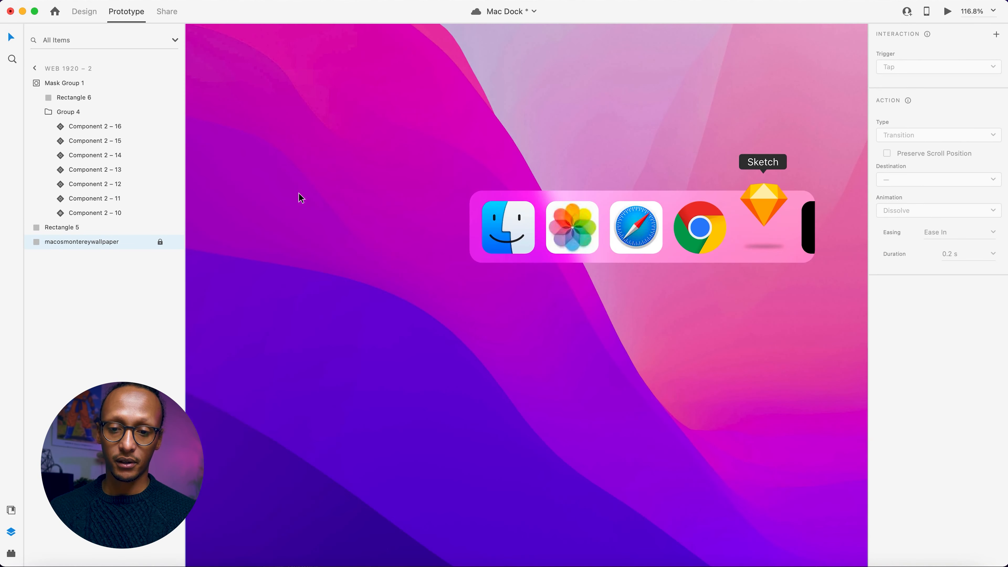
click(346, 150)
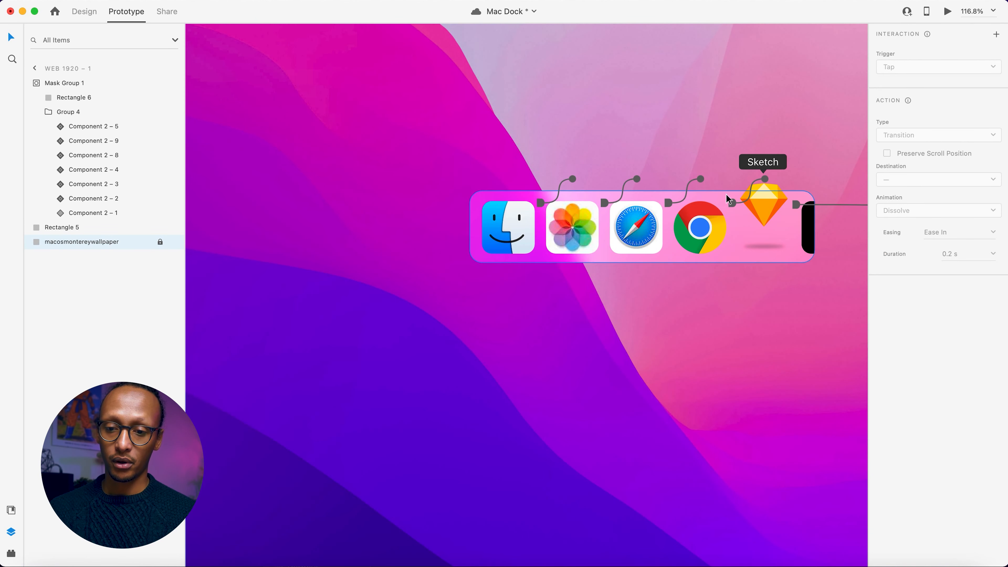
click(761, 214)
double_click(761, 214)
double_click(761, 214)
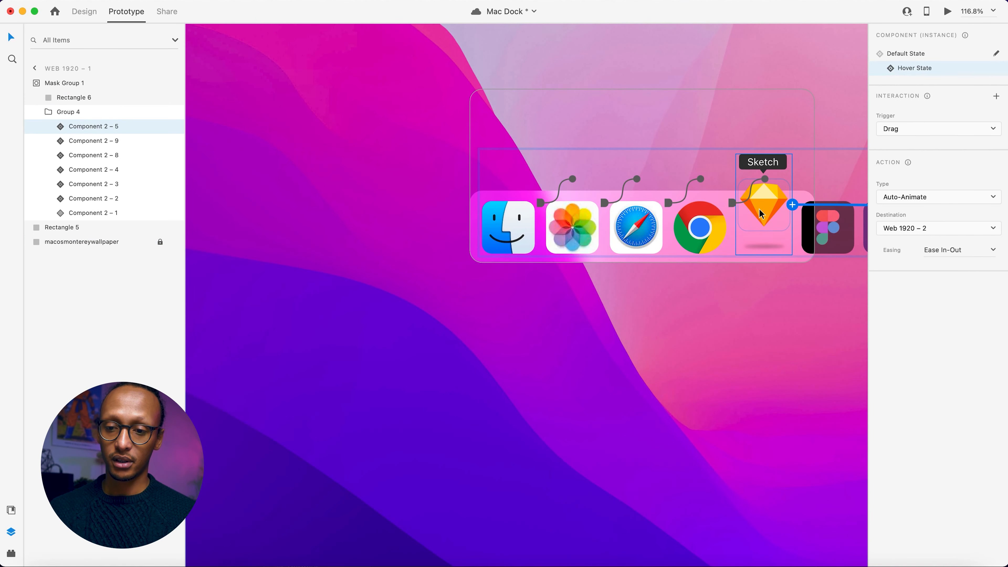
click(919, 59)
Return the Safari icon component on Web 1920 – 2 to its Default State and deselect it.
scroll(714, 126, right, 20)
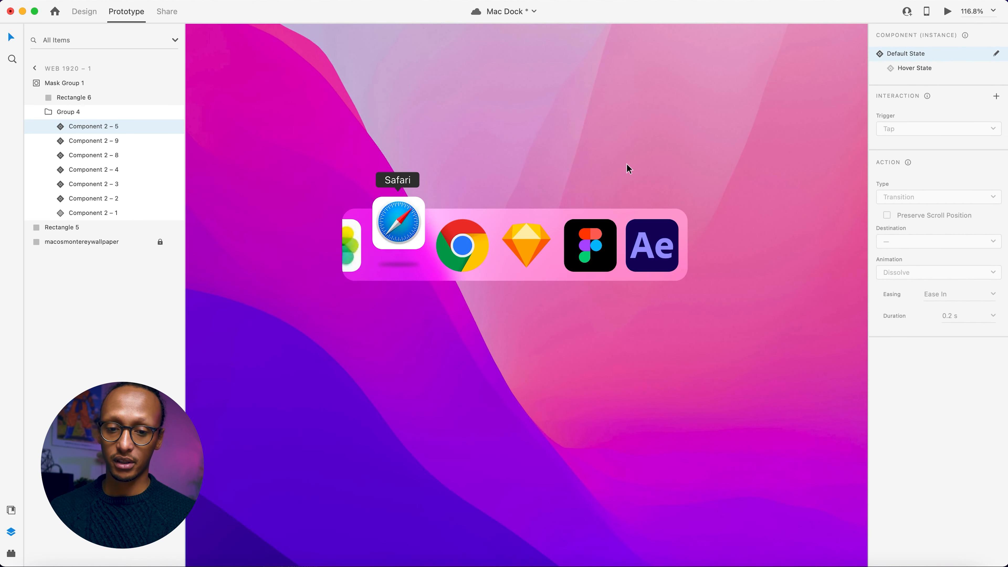
click(421, 216)
double_click(421, 217)
double_click(421, 217)
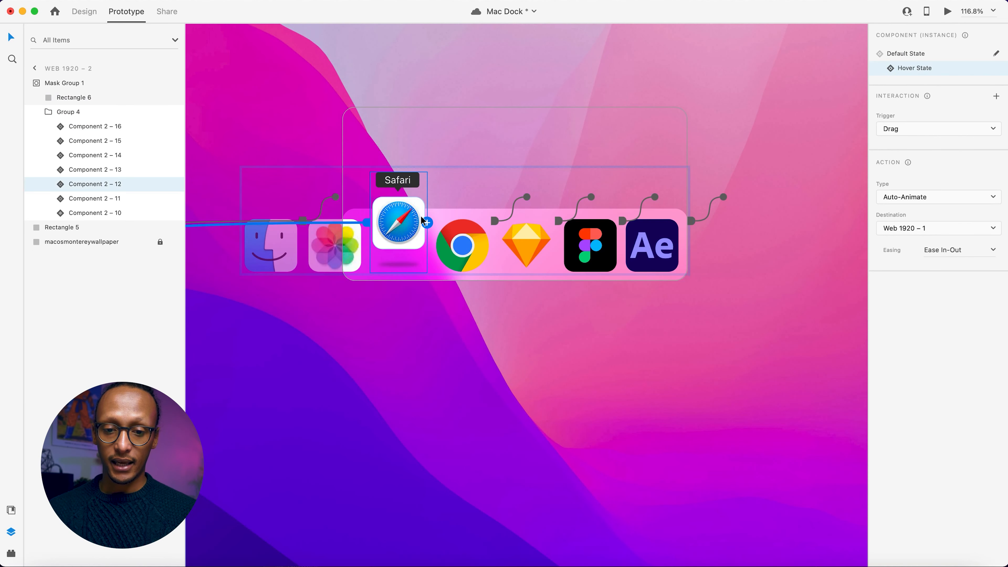
scroll(574, 168, left, 20)
click(574, 168)
Preview the prototype in full screen and test pulling the dock leftward from the Sketch icon.
click(945, 13)
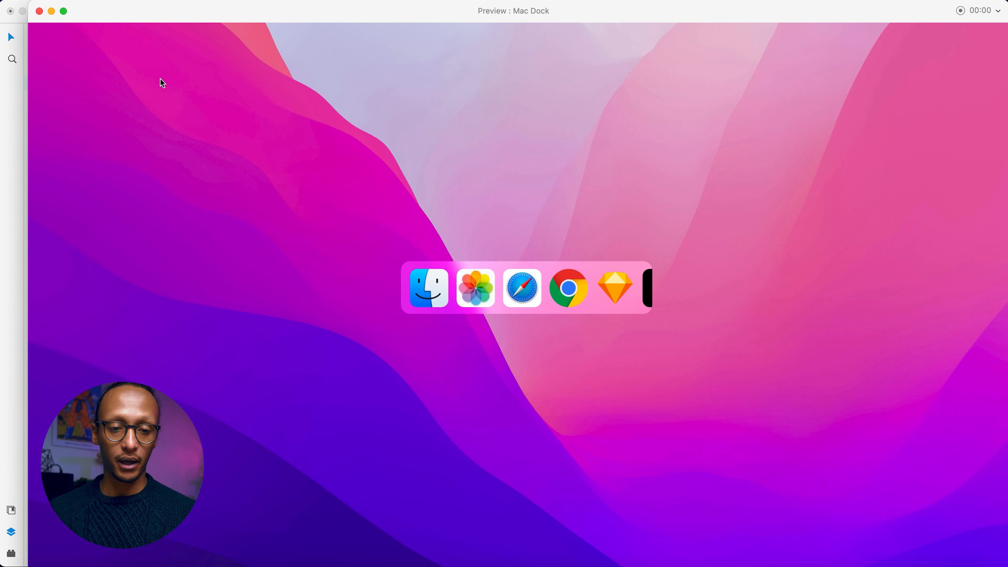
click(63, 11)
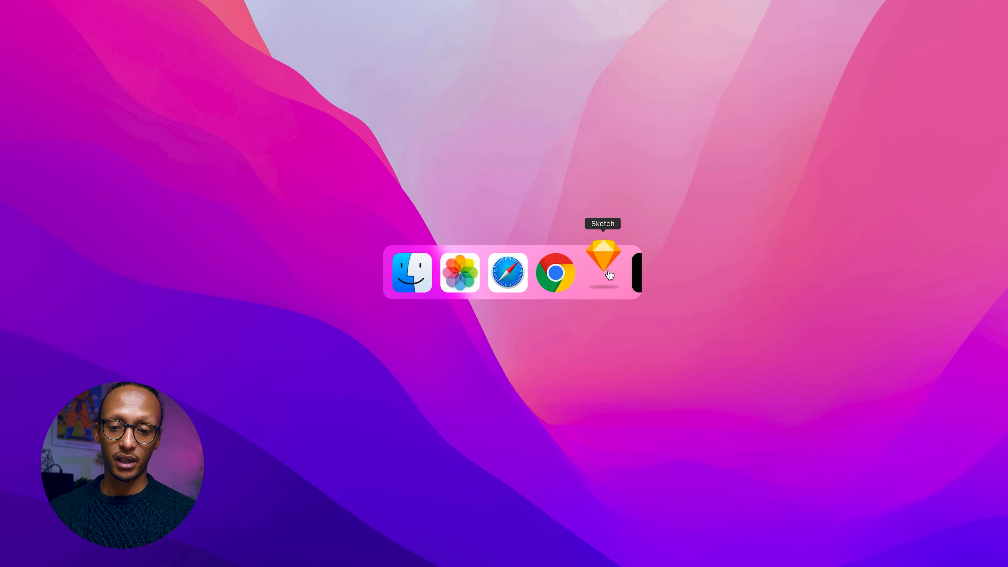
drag(593, 272, 449, 284)
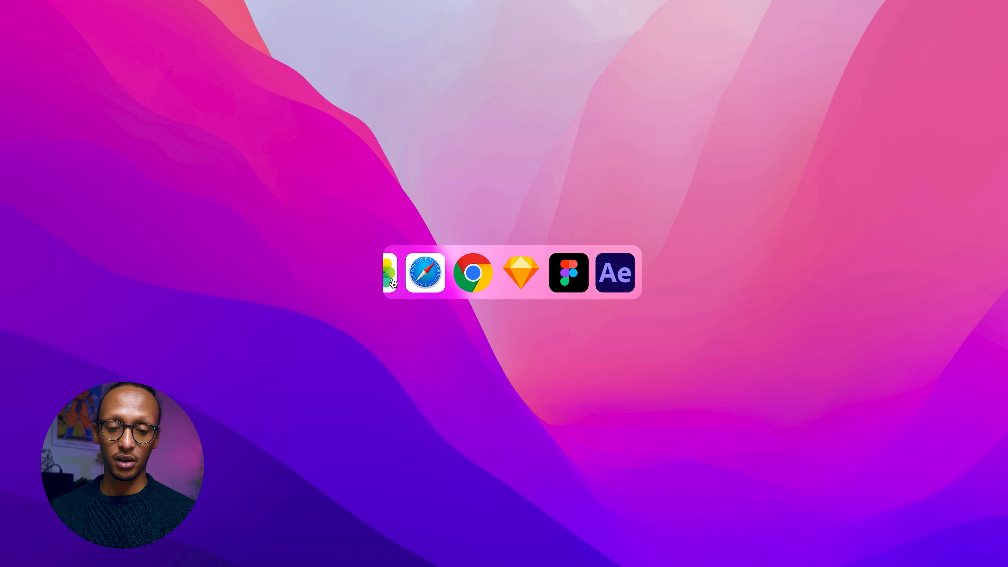
Test pulling the dock back and forth across its icons in the full-screen preview, and close the preview.
drag(429, 274, 421, 307)
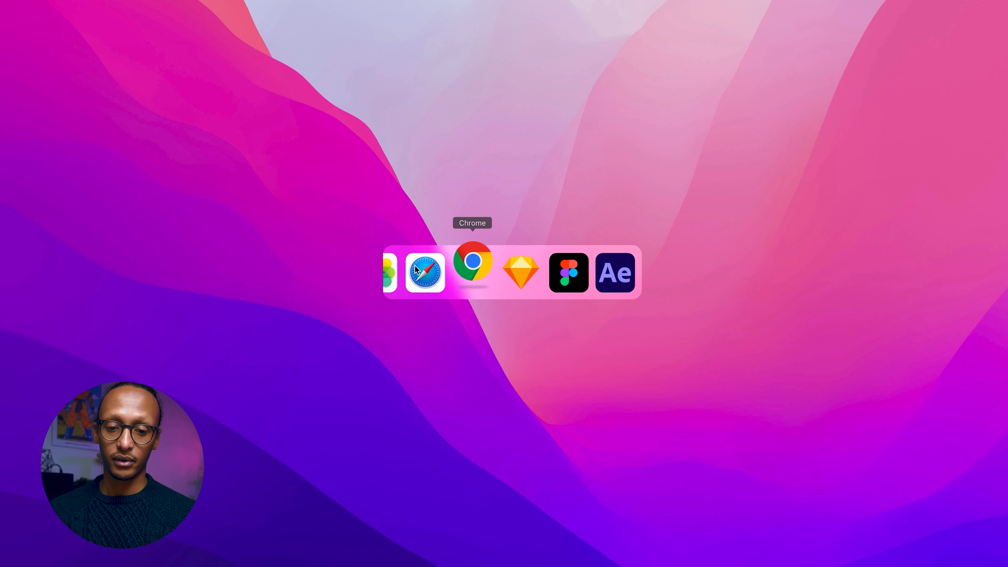
drag(422, 268, 526, 262)
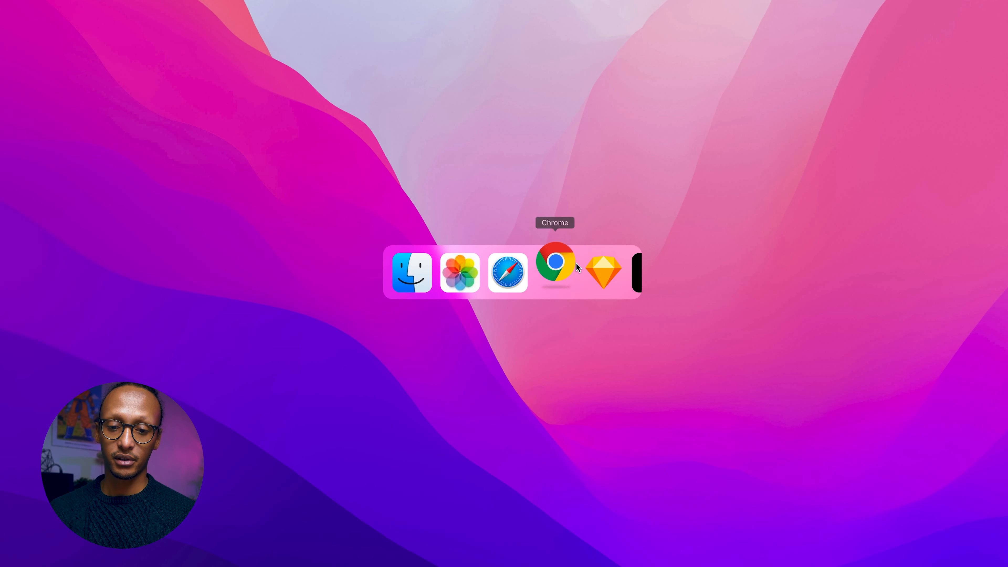
drag(607, 273, 497, 281)
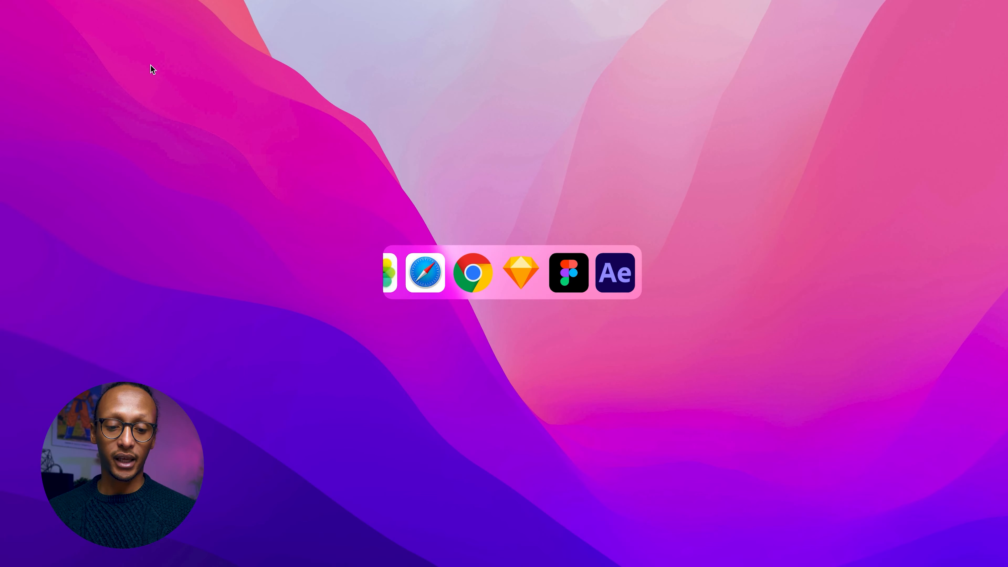
key(Escape)
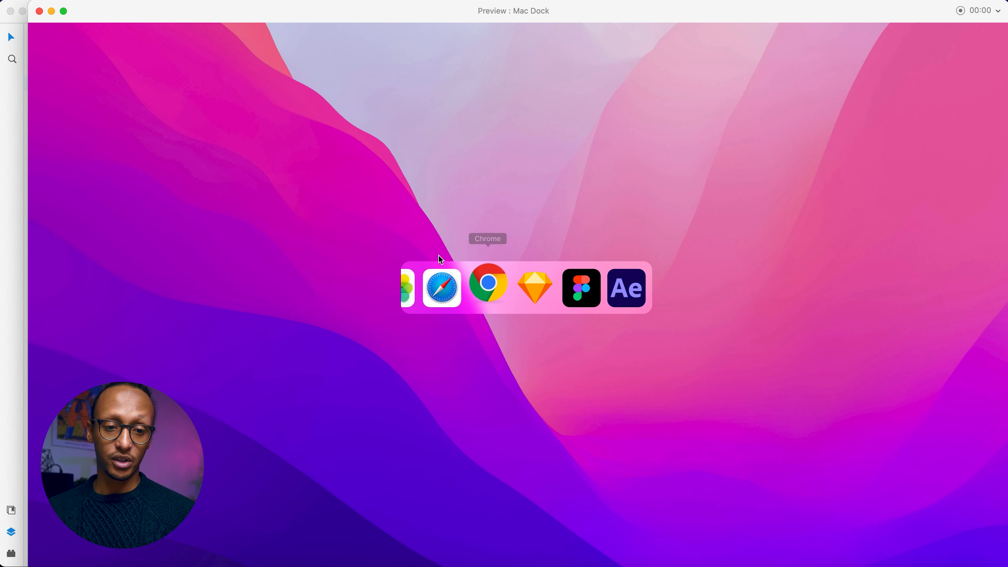
click(39, 11)
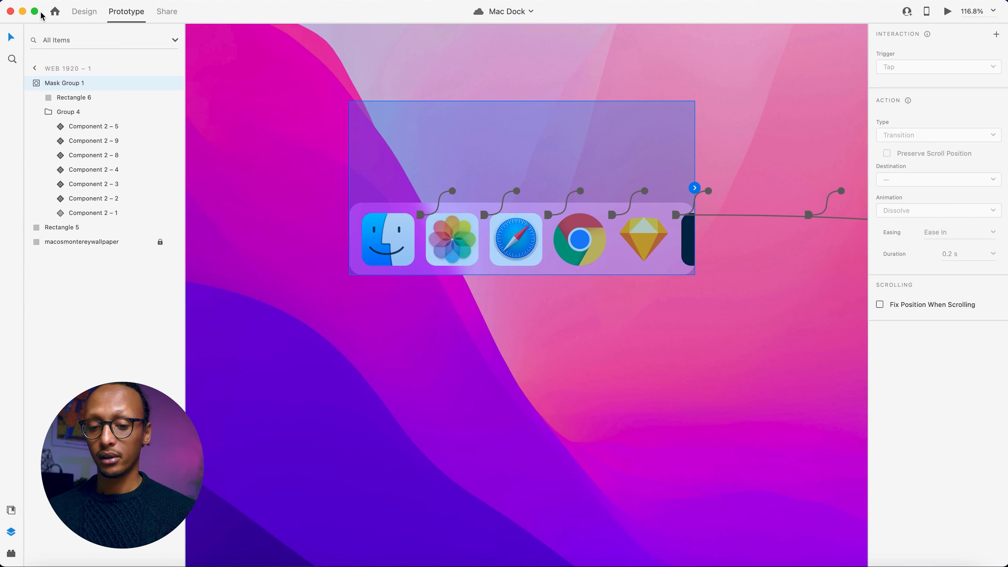
Add a Drag auto-animate interaction to the Finder icon's Hover State on Web 1920 – 1, with Web 1920 – 2 as its destination.
click(452, 296)
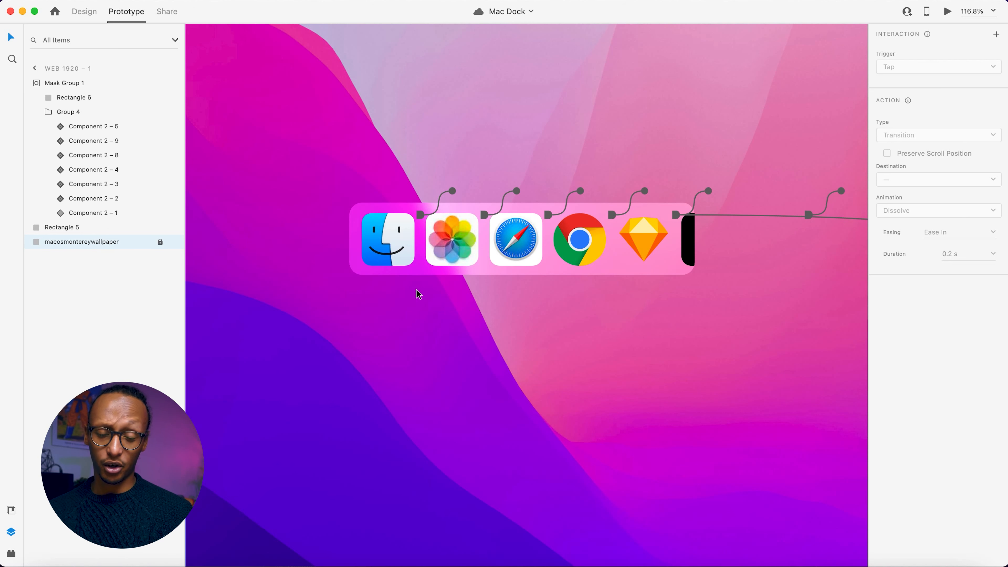
click(384, 251)
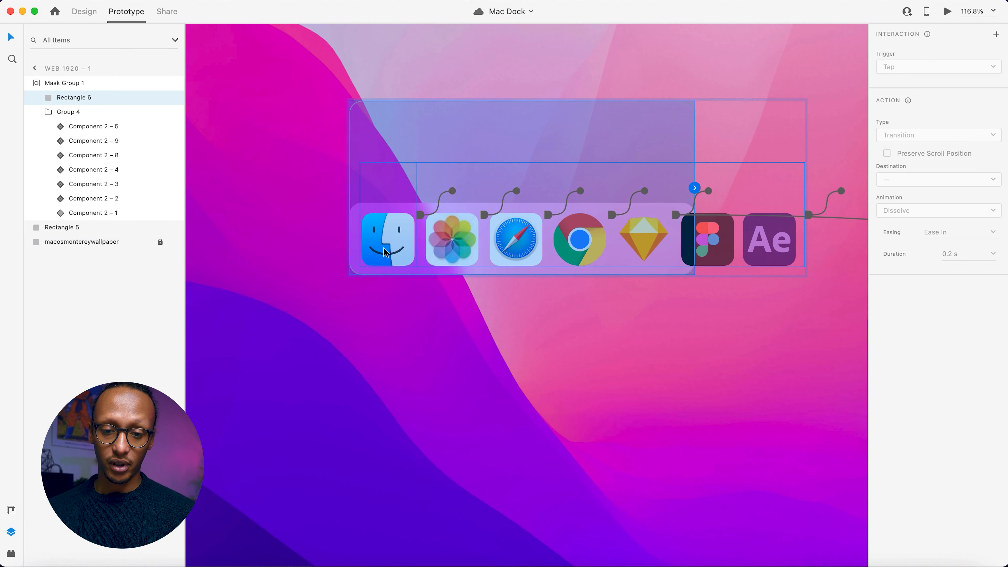
double_click(384, 251)
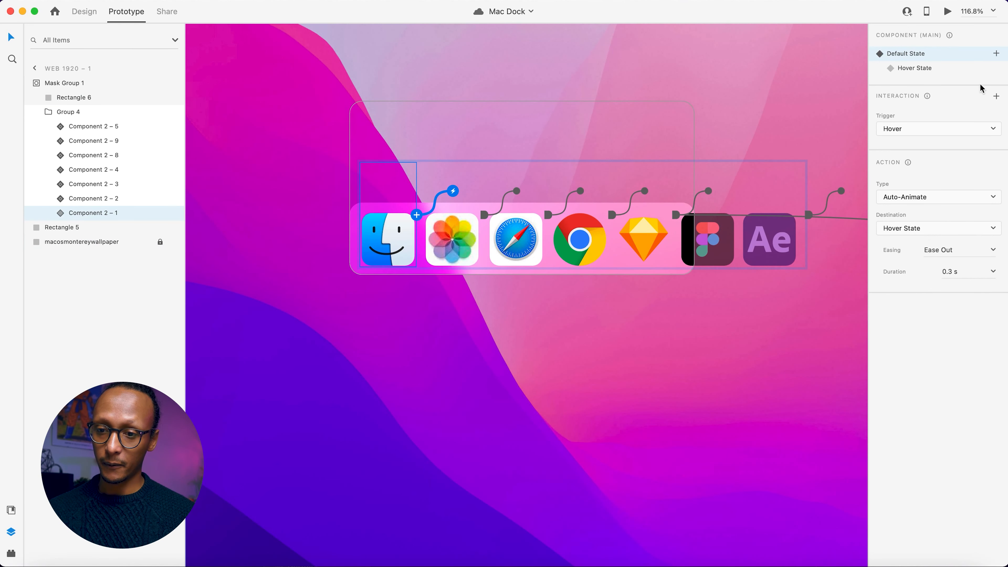
click(910, 68)
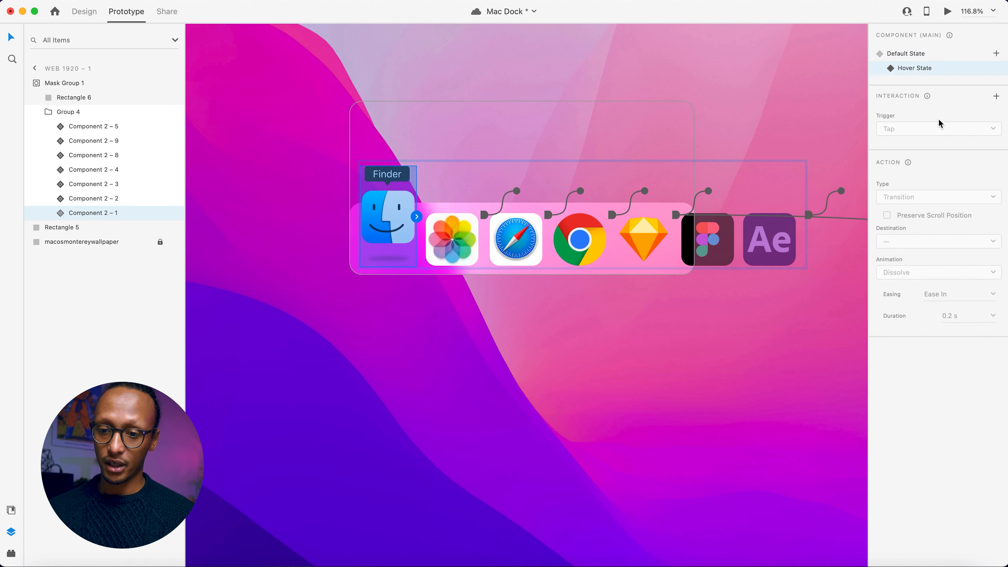
click(996, 96)
click(911, 227)
click(911, 248)
Give the Photos, Safari and Chrome icons' Hover States on Web 1920 – 1 a Drag auto-animate interaction leading to Web 1920 – 2.
click(459, 248)
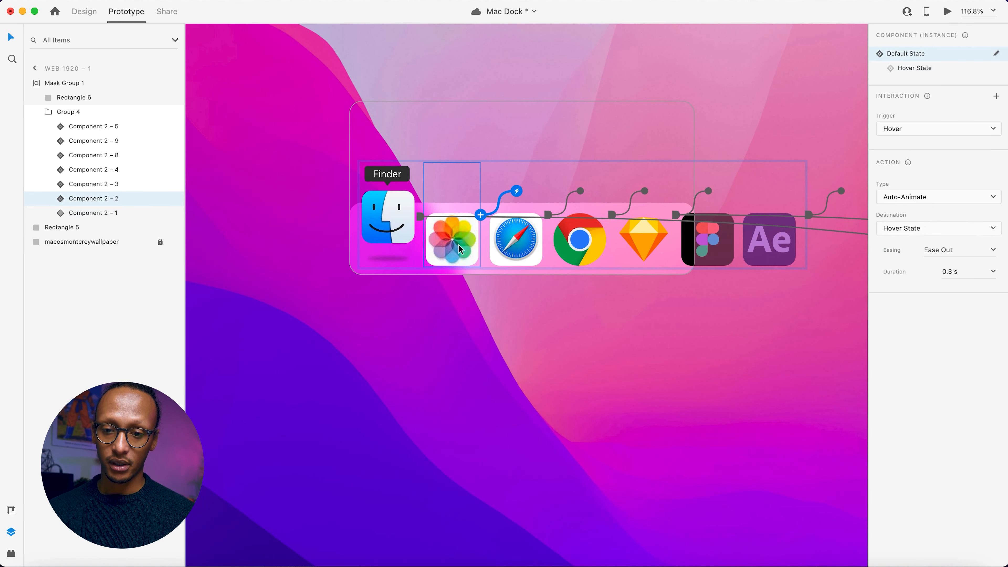
click(925, 69)
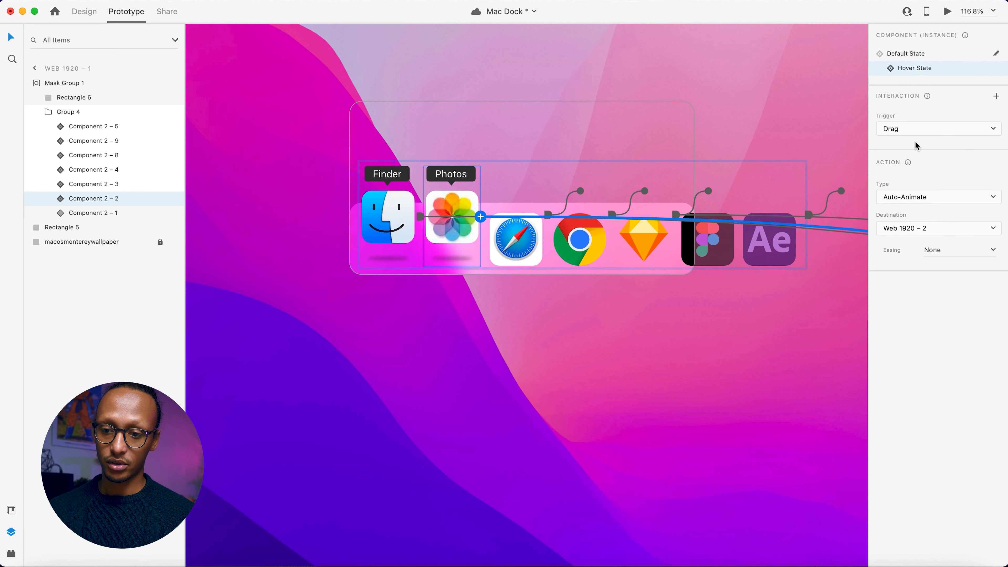
click(516, 239)
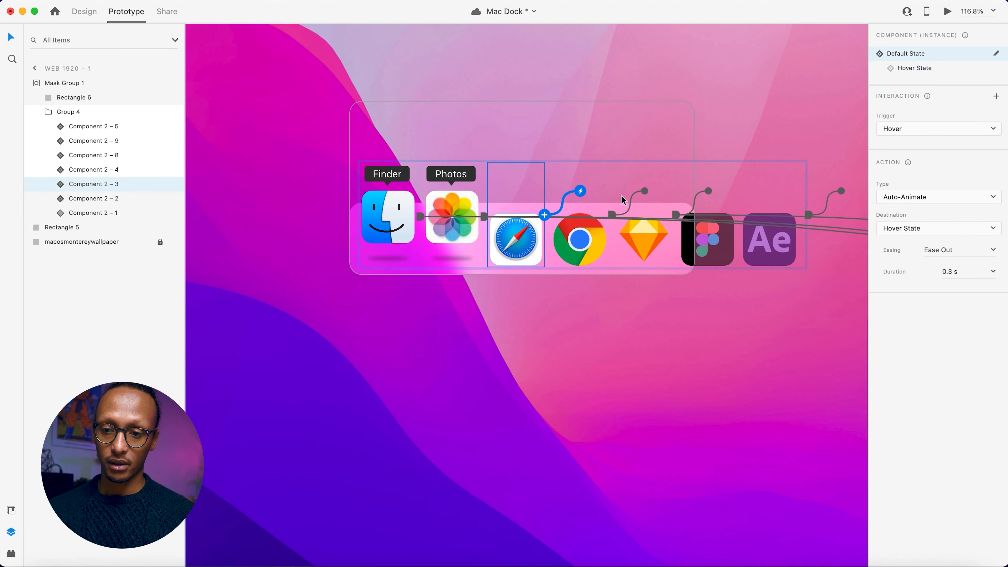
click(912, 68)
click(583, 250)
click(925, 68)
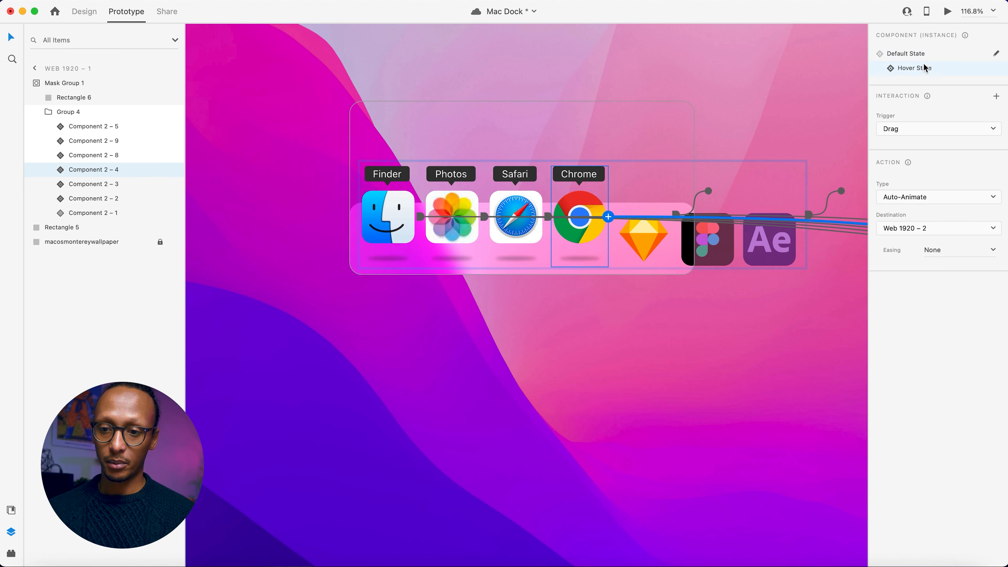
click(631, 253)
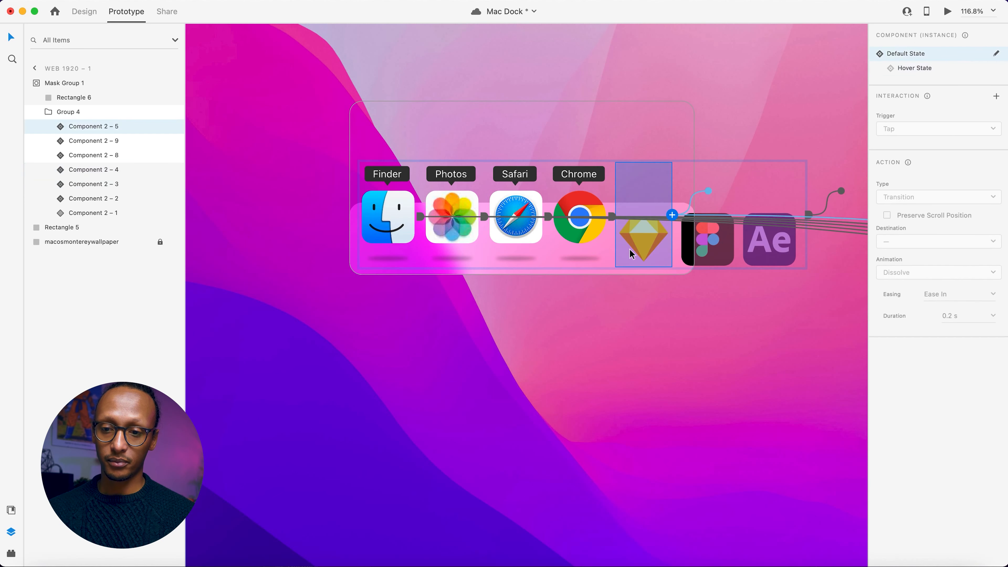
click(730, 227)
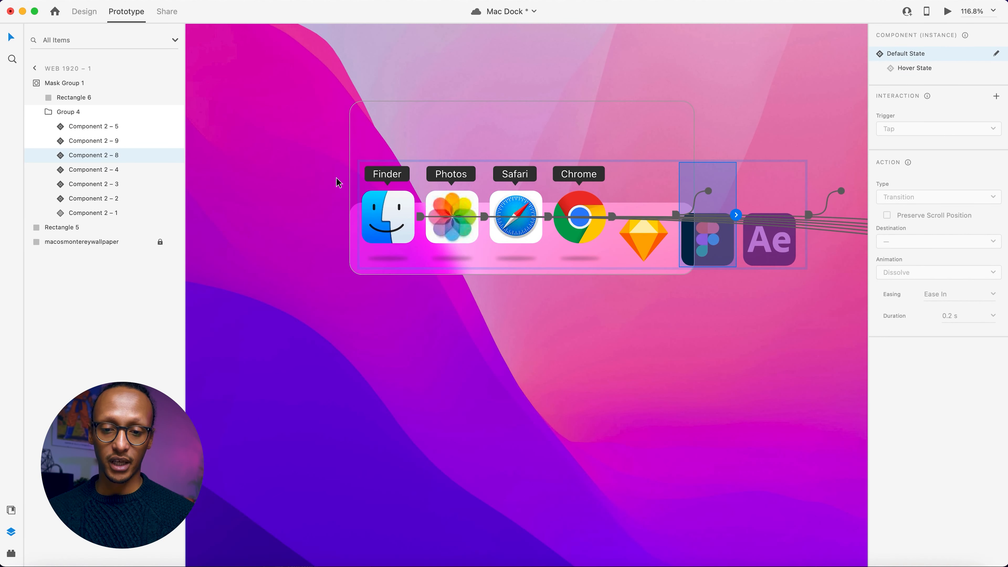
Switch the Chrome, Safari, Photos and Finder icons on Web 1920 – 1 back to their Default State.
click(589, 241)
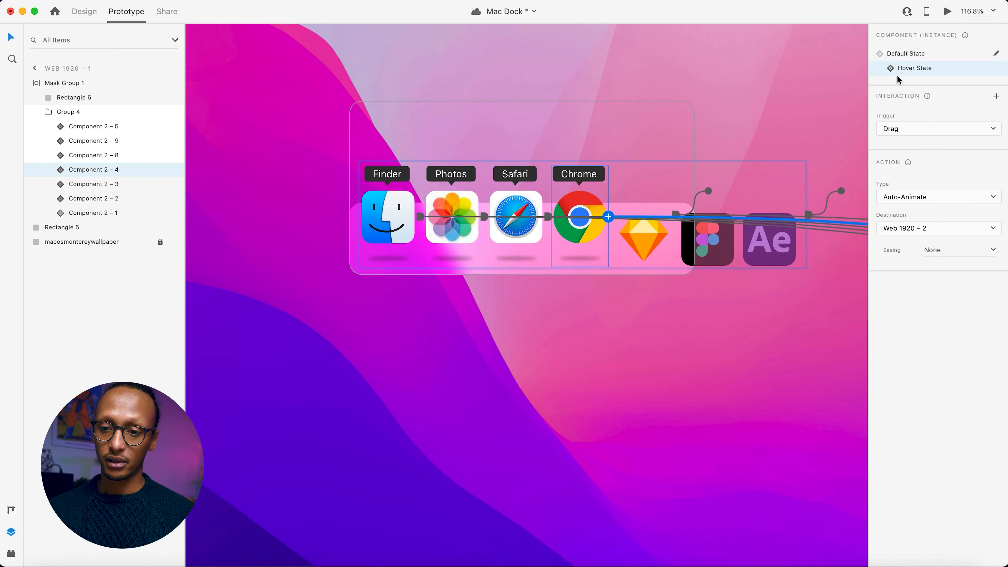
click(899, 59)
click(523, 224)
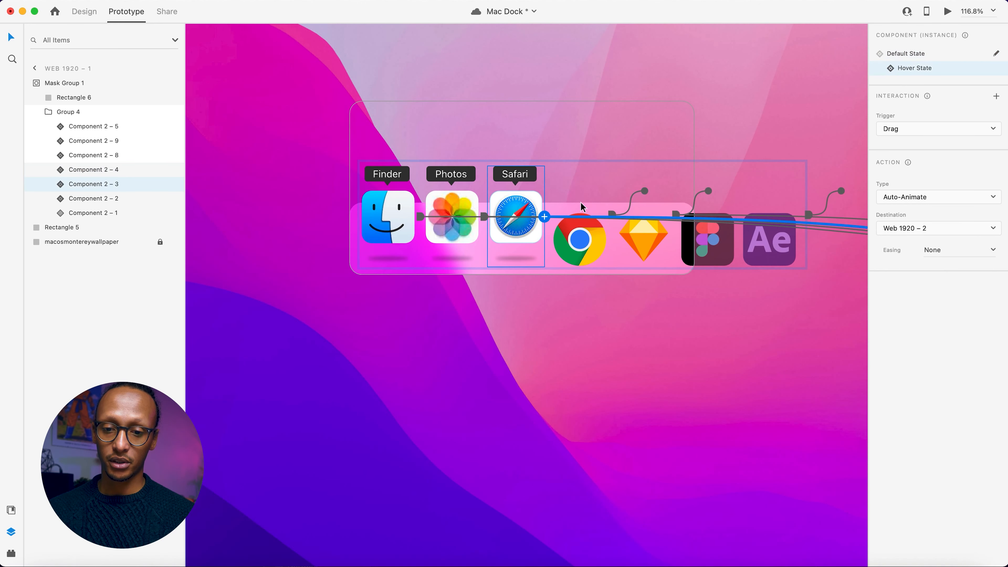
click(902, 58)
click(452, 244)
click(909, 53)
click(373, 221)
click(900, 59)
Add a Drag auto-animate interaction to the After Effects icon's Hover State on Web 1920 – 2, with Web 1920 – 1 as its destination.
scroll(664, 172, right, 20)
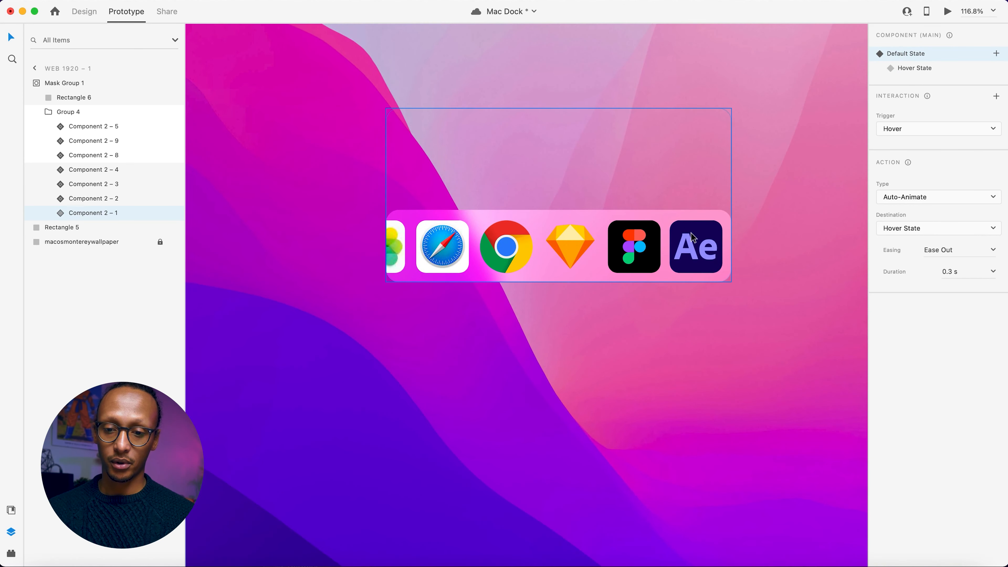
click(691, 238)
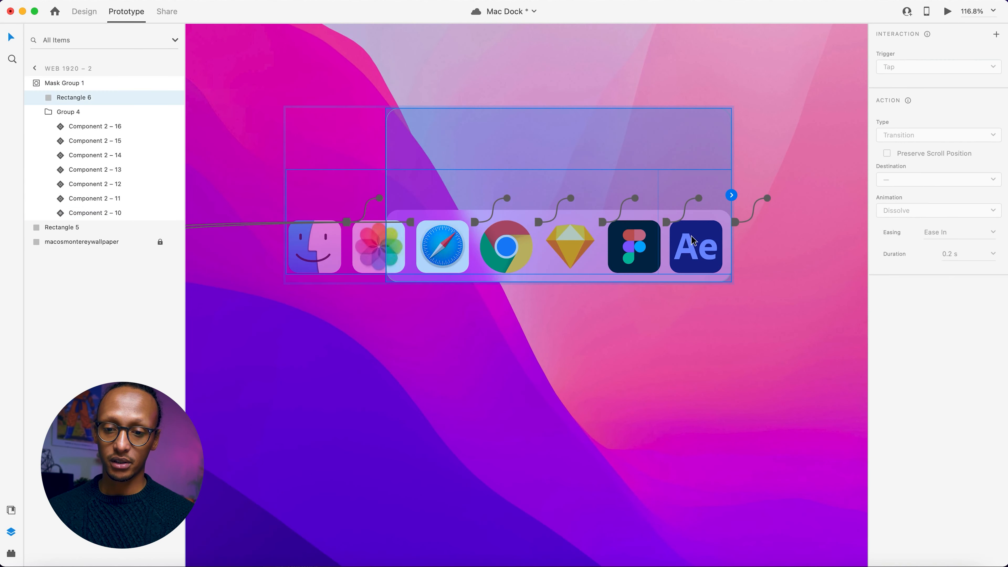
click(695, 240)
click(908, 68)
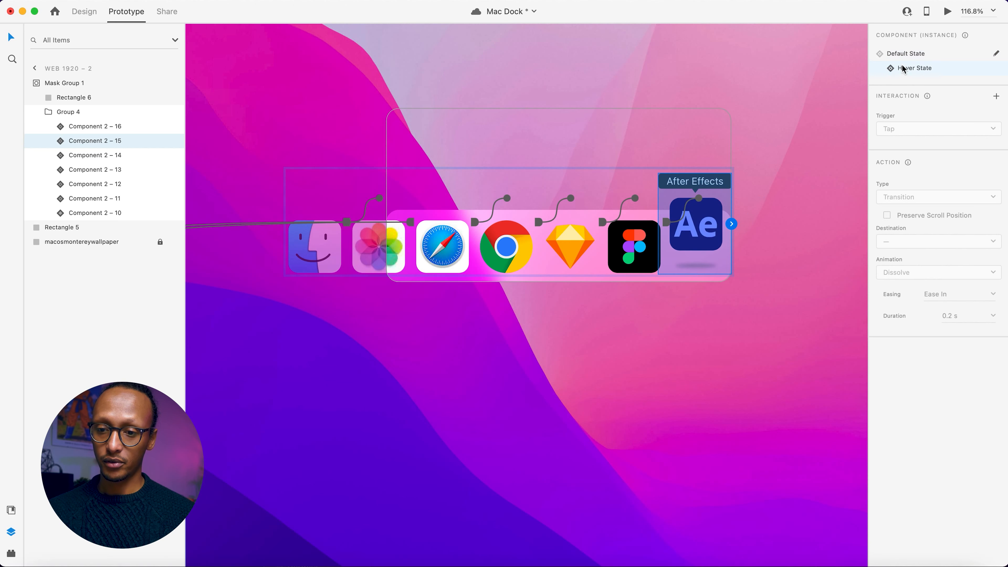
click(996, 97)
click(921, 229)
click(924, 244)
Add a Drag auto-animate interaction to the Hover States of the Figma, Sketch and Chrome icons on Web 1920 – 2.
click(635, 252)
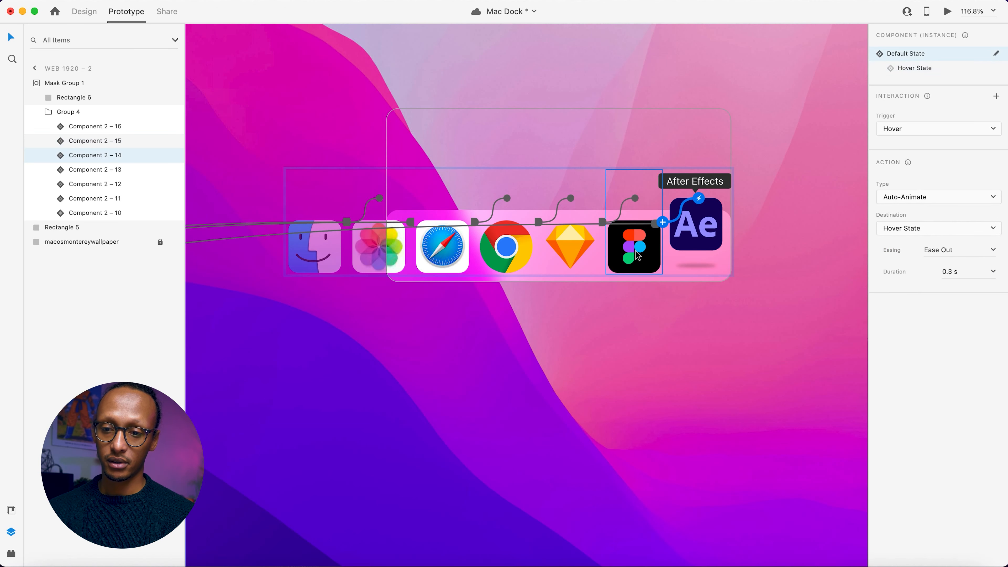
click(913, 67)
click(996, 95)
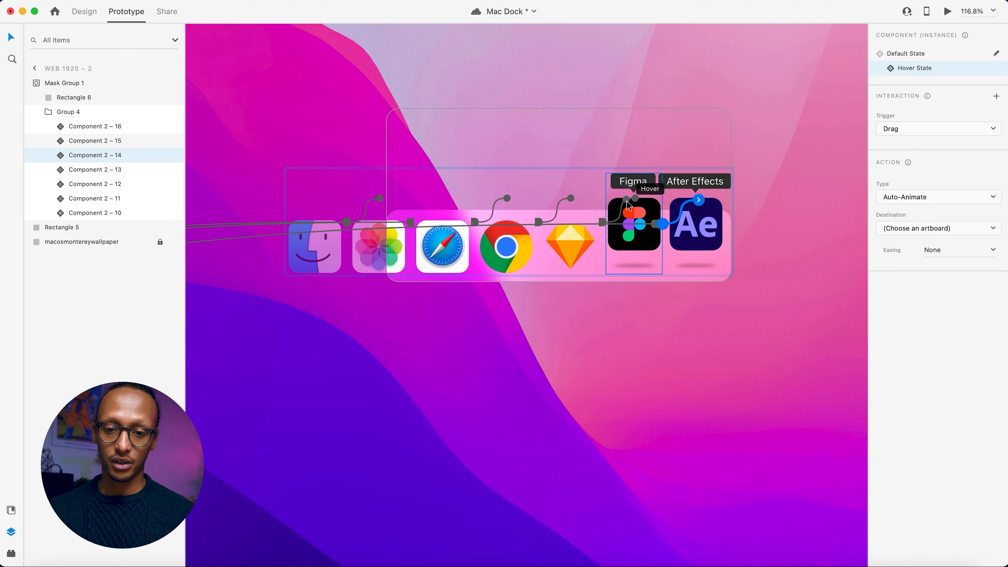
click(572, 243)
click(914, 68)
click(996, 97)
click(512, 238)
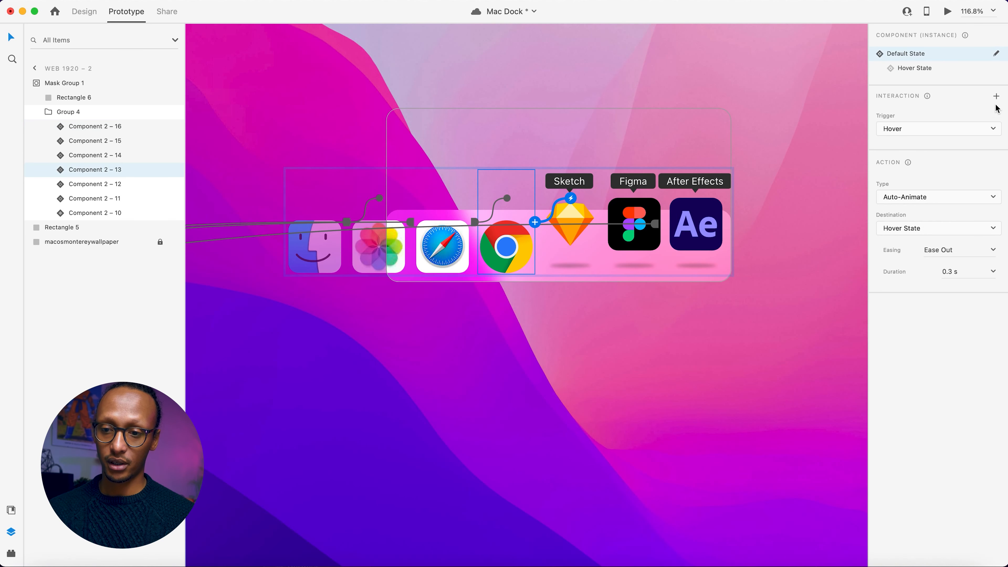
click(927, 68)
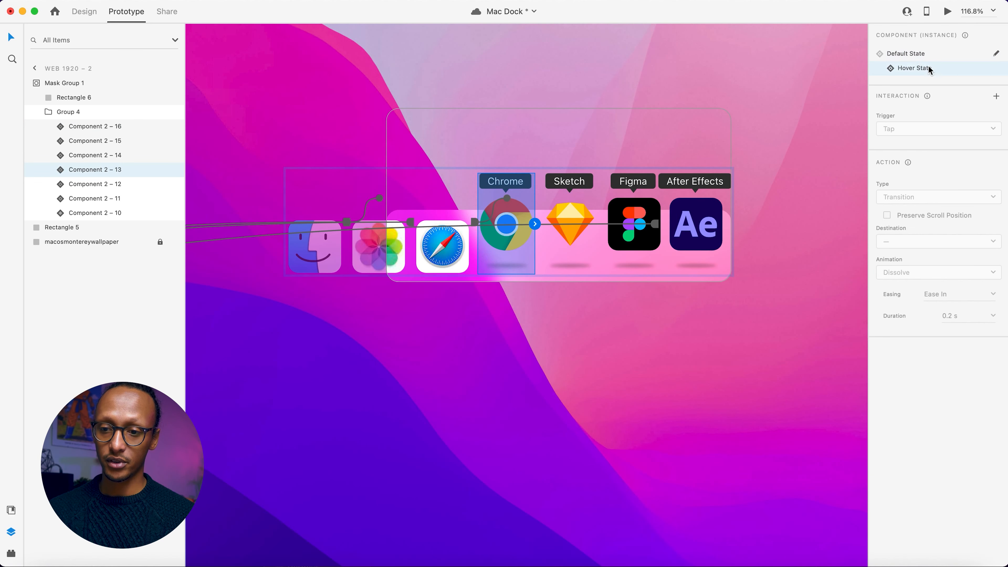
click(997, 96)
click(429, 256)
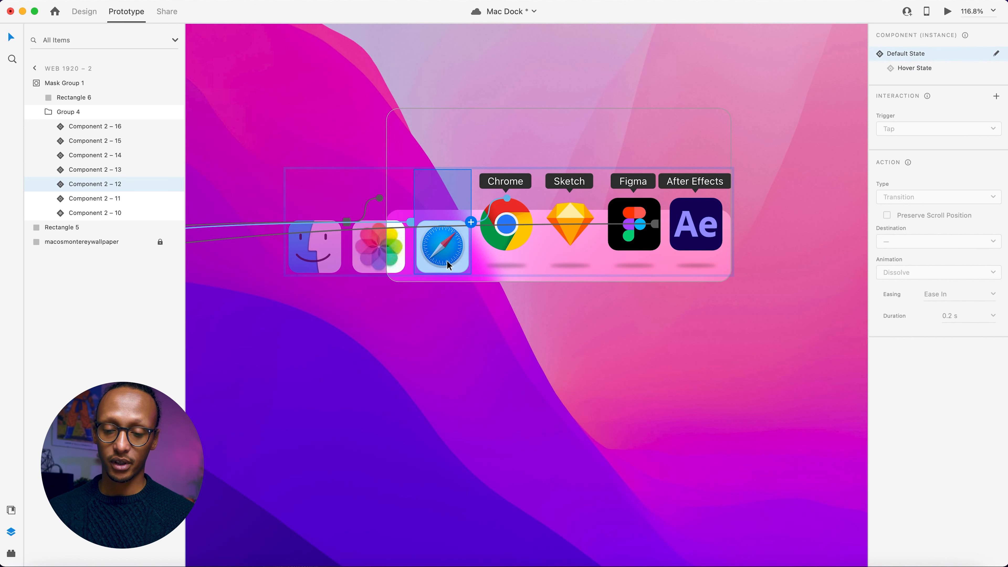
Return the Chrome, Sketch, Figma and After Effects icons on Web 1920 – 2 to their Default State.
click(499, 260)
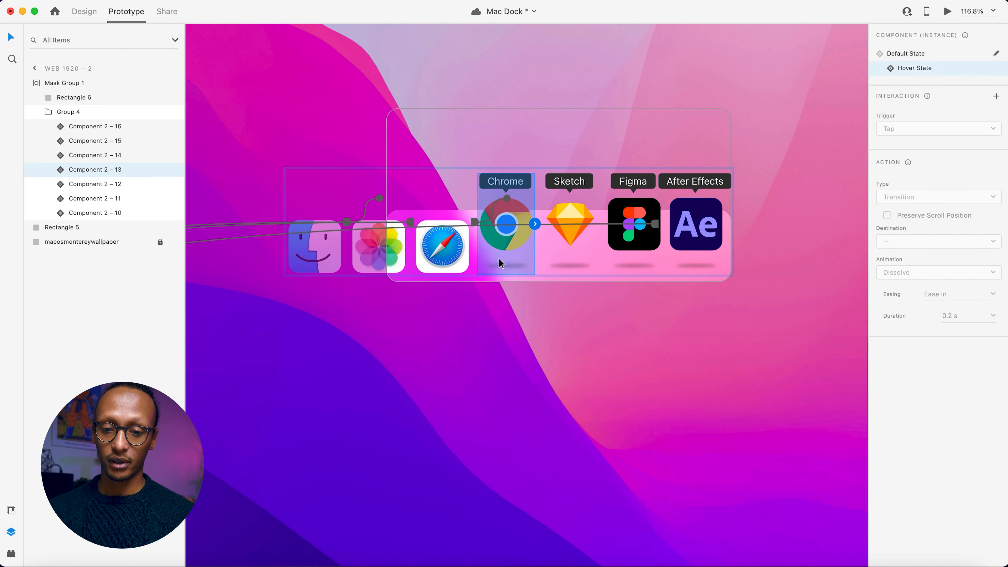
click(906, 54)
click(570, 239)
click(907, 59)
click(634, 238)
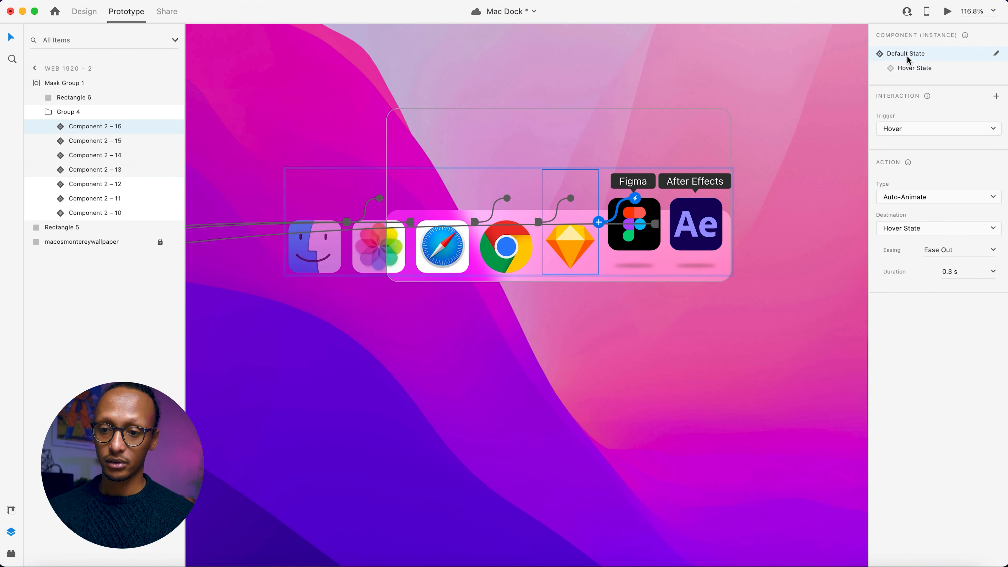
click(912, 68)
click(907, 58)
click(700, 256)
click(912, 54)
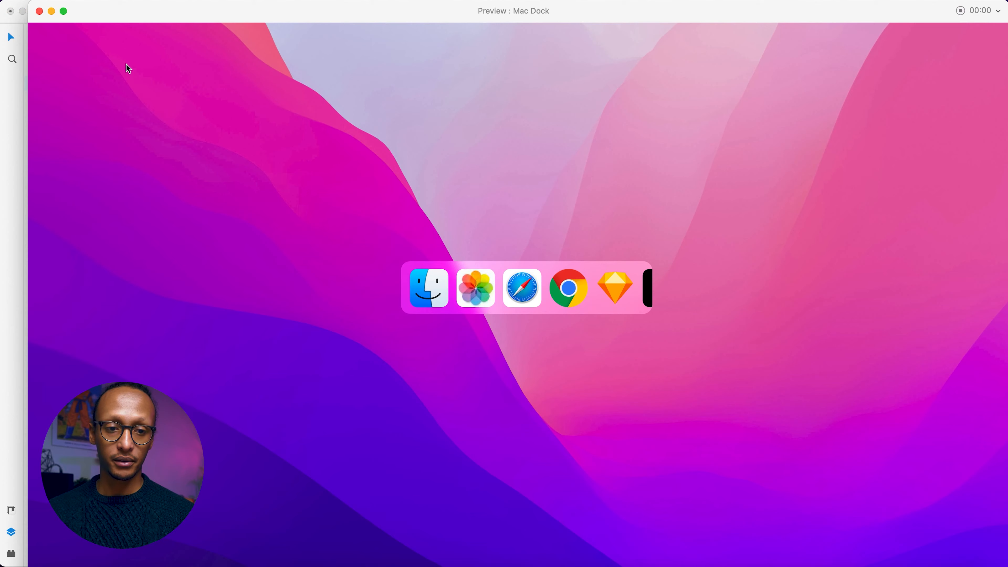
Preview the prototype in full screen and test pulling the dock in both directions from different hovered icons.
click(63, 11)
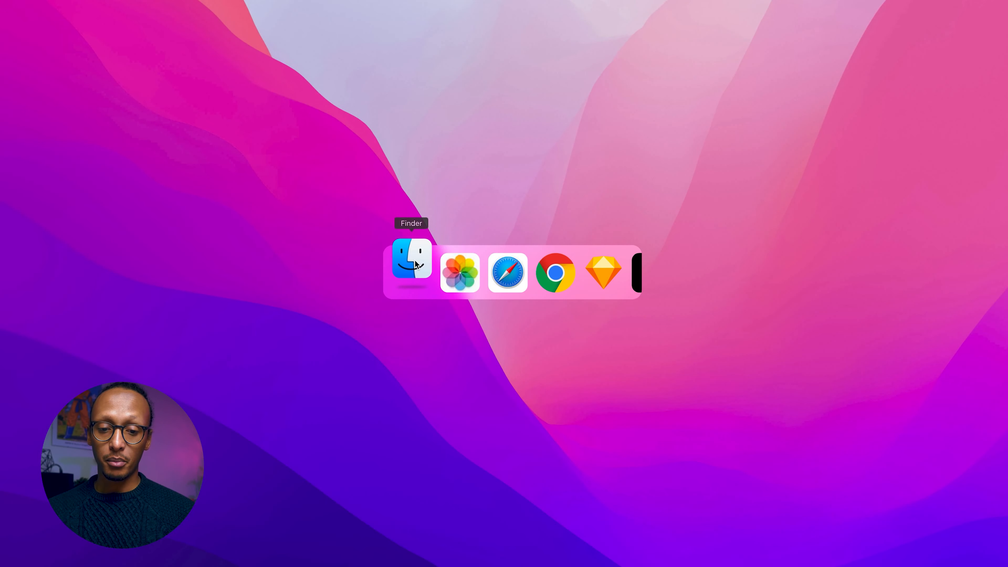
drag(467, 265, 438, 274)
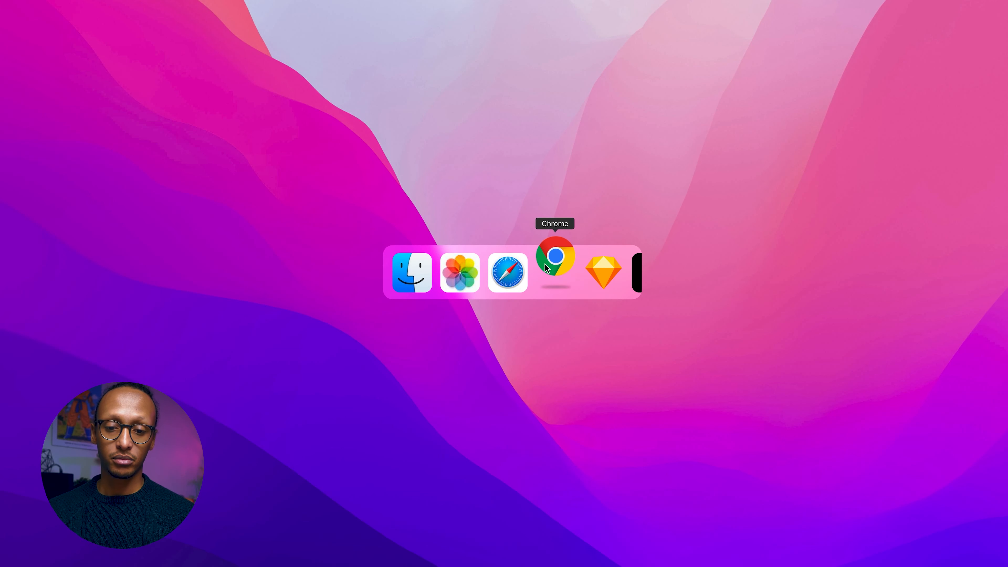
drag(545, 264, 401, 277)
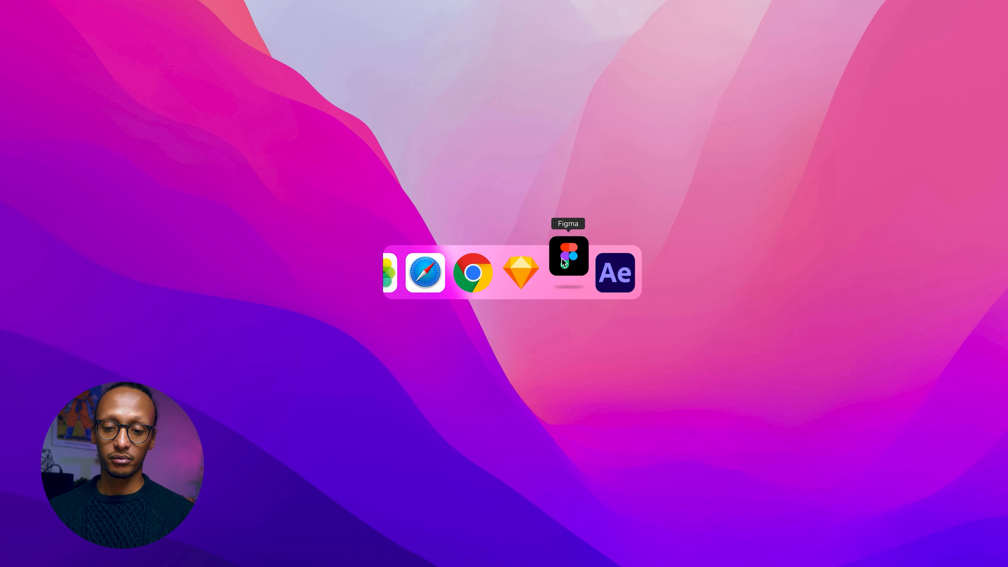
drag(422, 268, 537, 269)
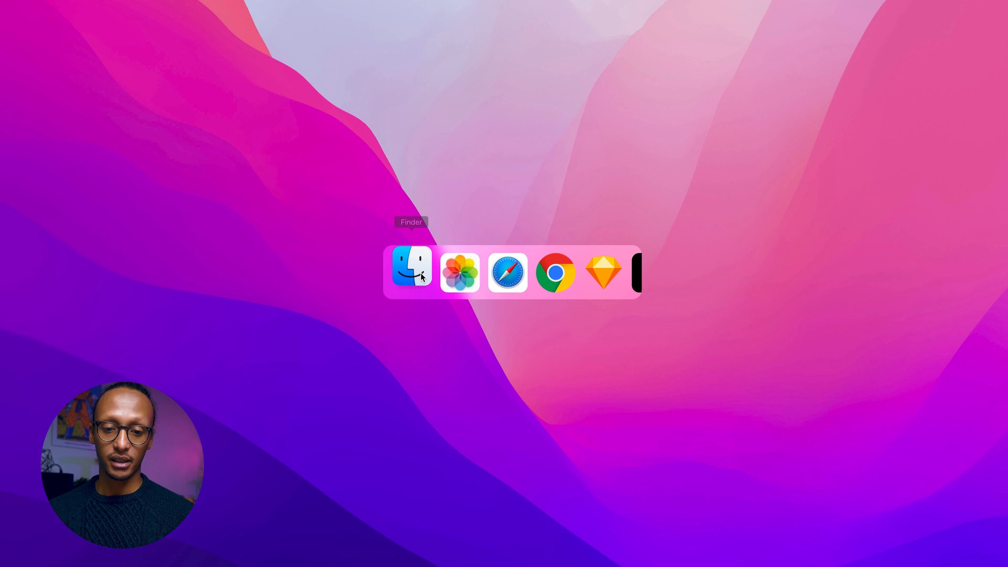
drag(422, 268, 309, 283)
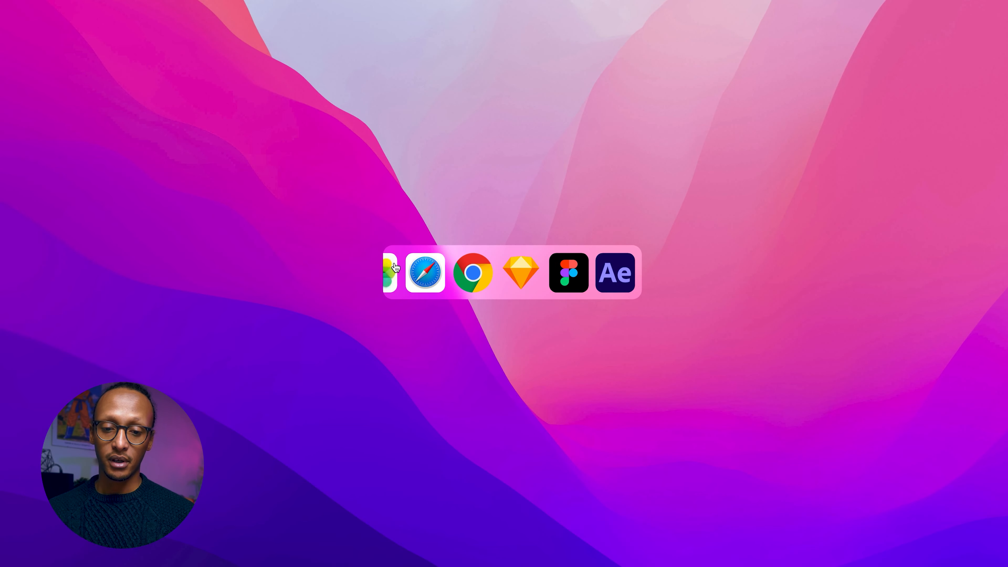